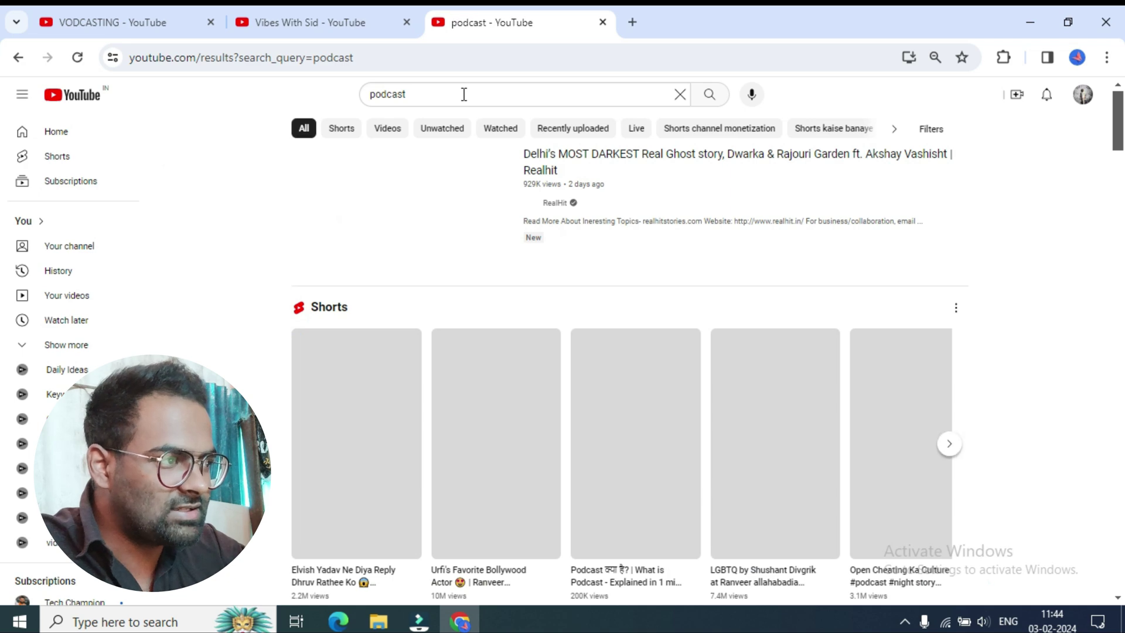
Step: Open the Dostcast video about making money from animation from the podcast search results
{"action": "scroll", "coordinate": [500, 284], "scroll_direction": "down", "scroll_amount": 3}
{"action": "scroll", "coordinate": [500, 285], "scroll_direction": "down", "scroll_amount": 8}
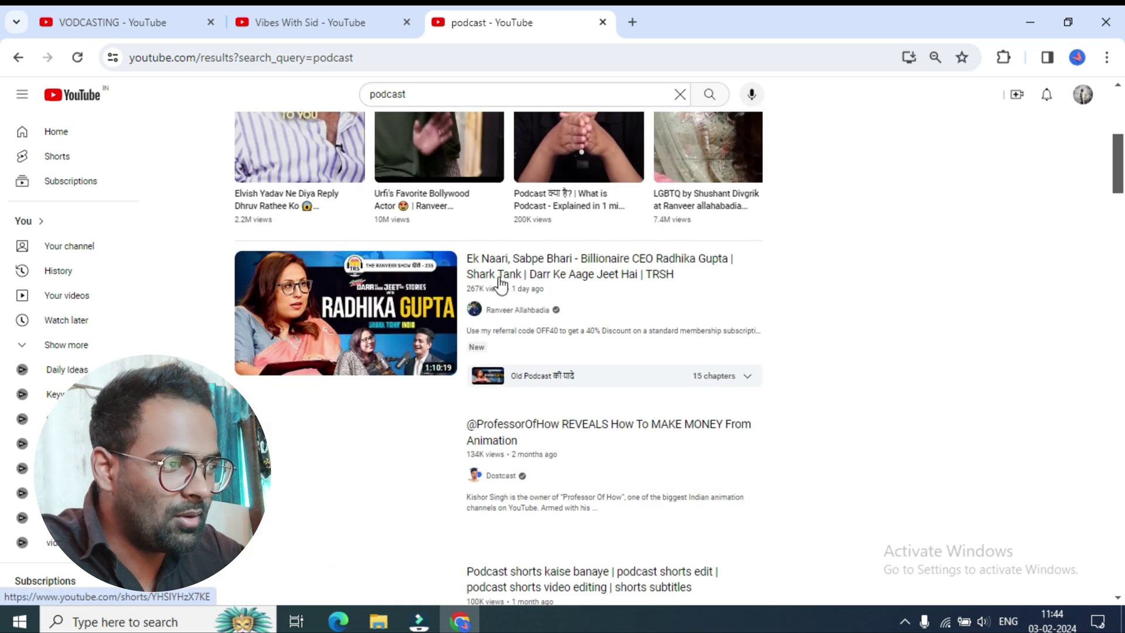
{"action": "scroll", "coordinate": [437, 342], "scroll_direction": "up", "scroll_amount": 3}
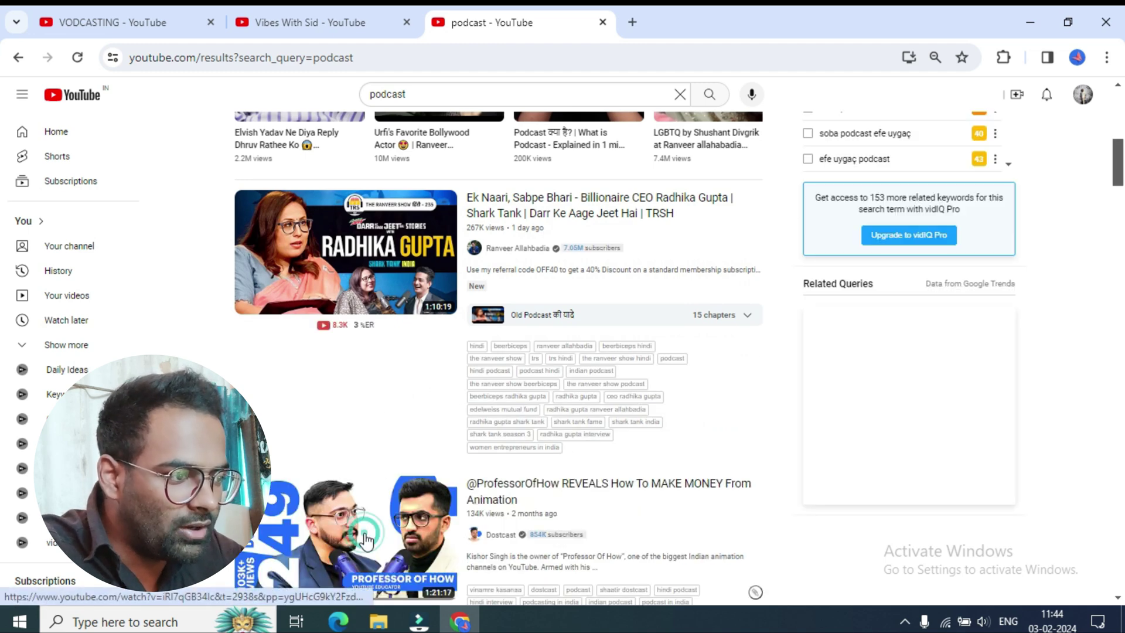
{"action": "left_click", "coordinate": [349, 521]}
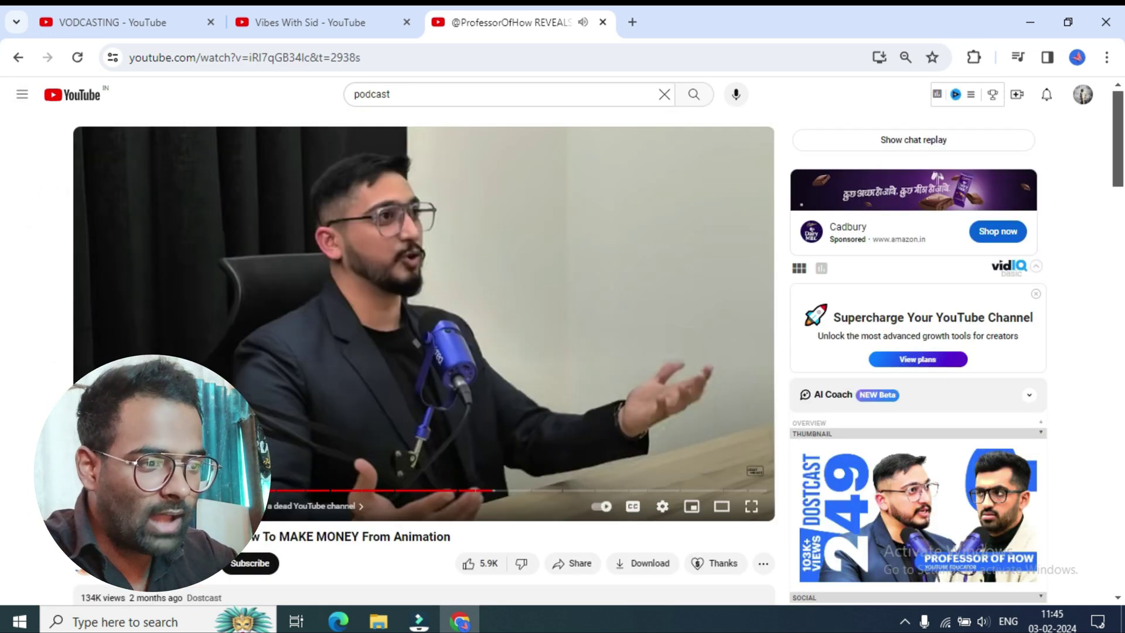
Step: Scrub the podcast video back to an earlier chapter and forward to about 49:20 to review footage for a short
{"action": "left_click_drag", "start_coordinate": [494, 489], "coordinate": [437, 490]}
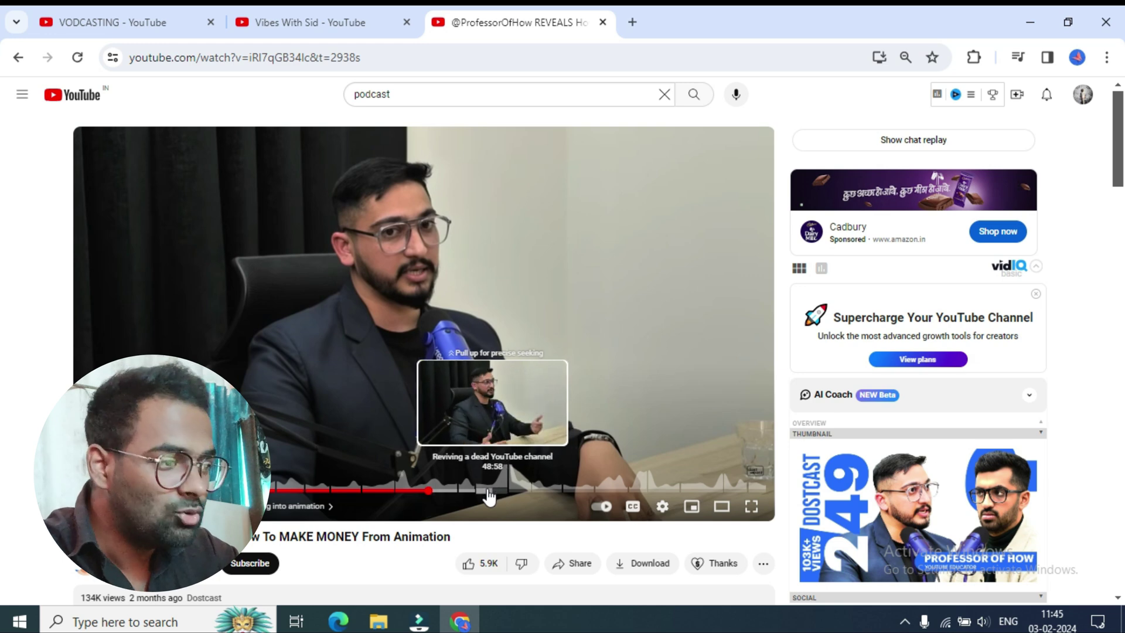
{"action": "left_click_drag", "start_coordinate": [432, 495], "coordinate": [498, 496]}
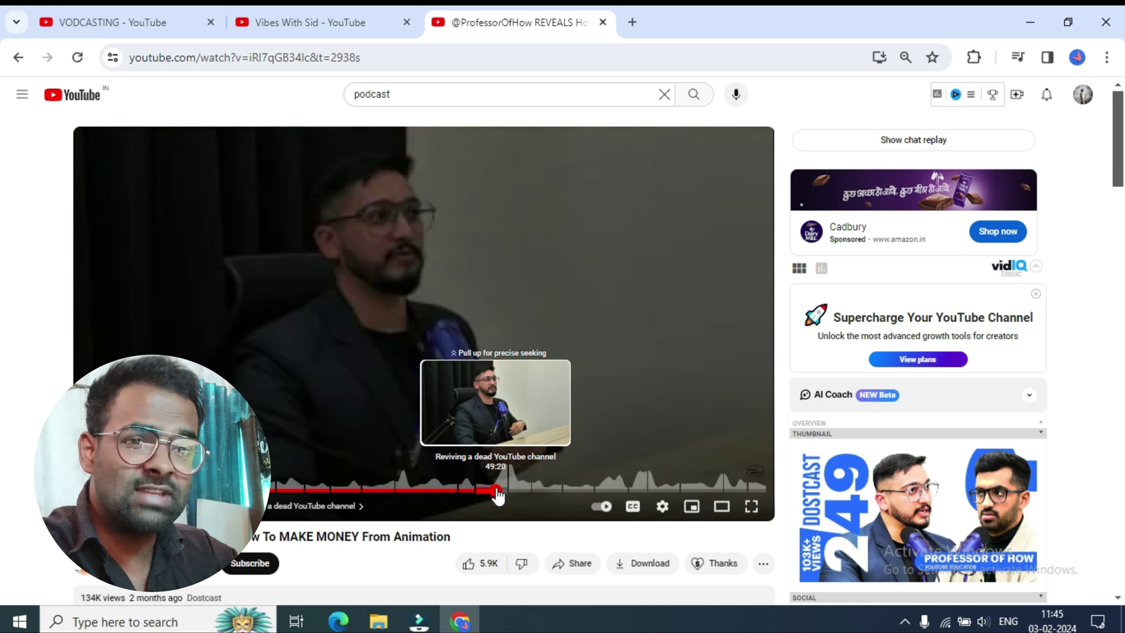
{"action": "left_click_drag", "start_coordinate": [497, 495], "coordinate": [497, 495]}
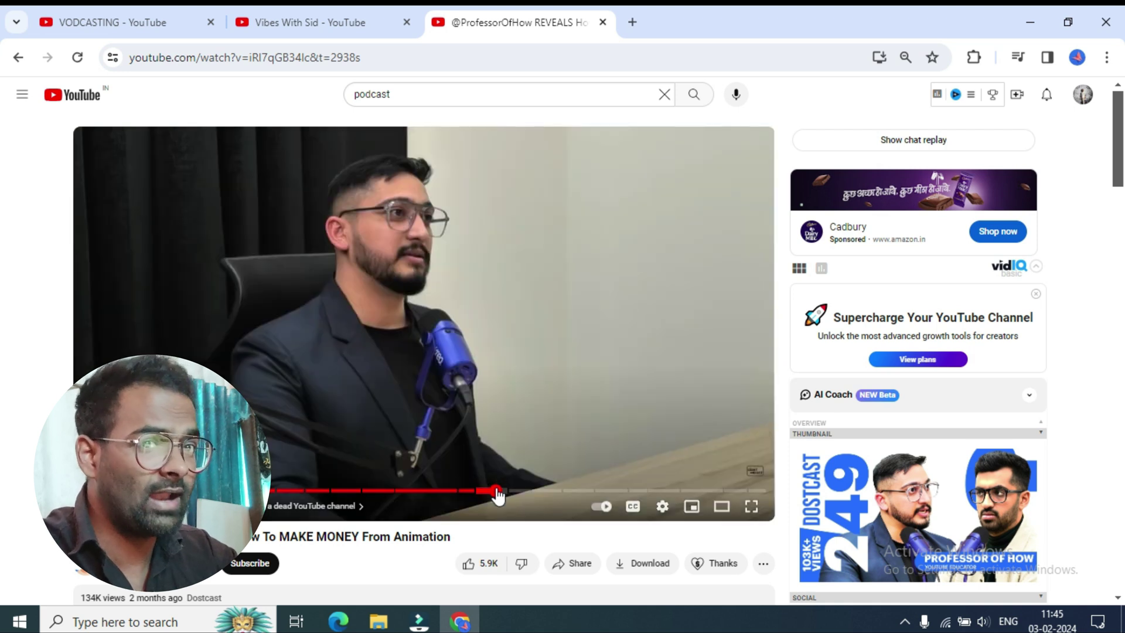
{"action": "left_click_drag", "start_coordinate": [497, 495], "coordinate": [498, 496]}
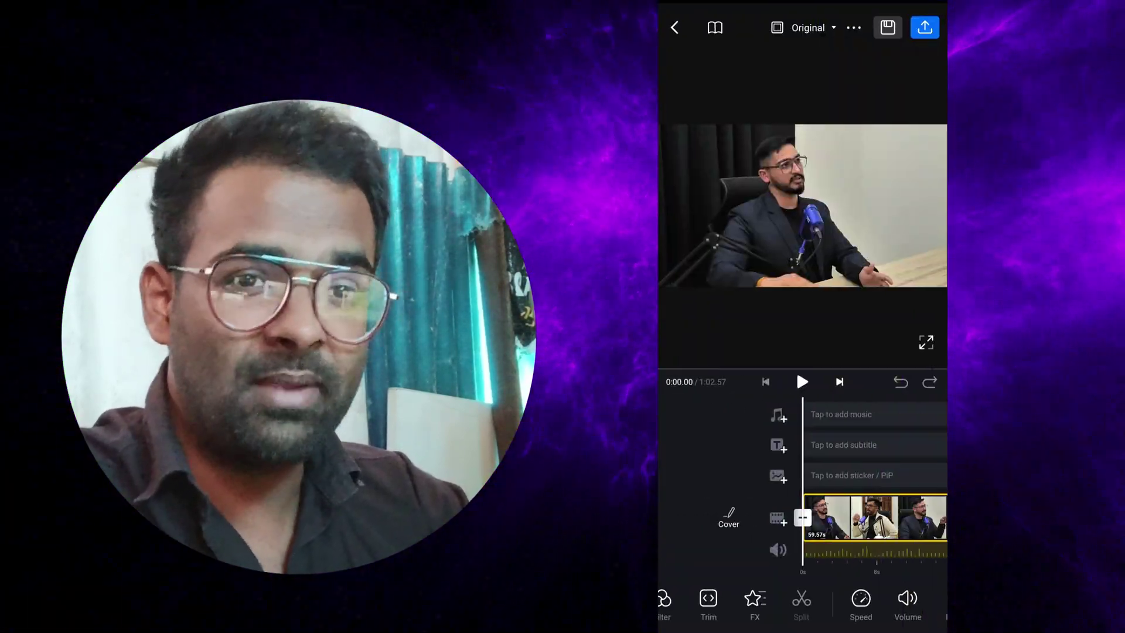
Step: Switch to the VN editor and set the podcast project's frame ratio to 9:16
{"action": "scroll", "coordinate": [873, 518], "scroll_direction": "right", "scroll_amount": 5}
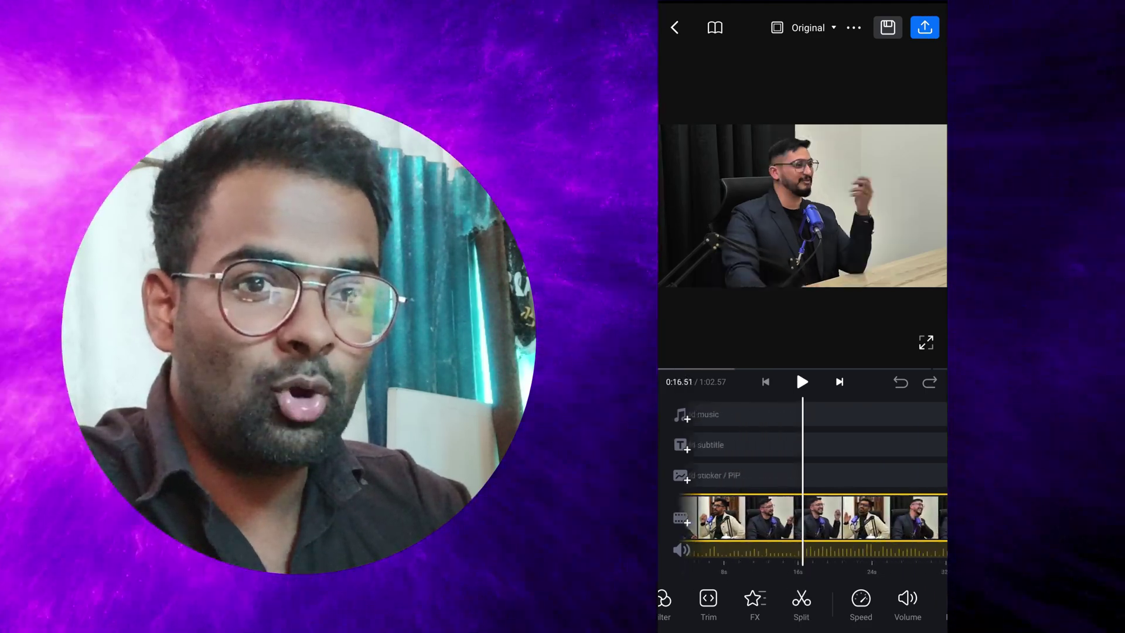
{"action": "left_click", "coordinate": [801, 28]}
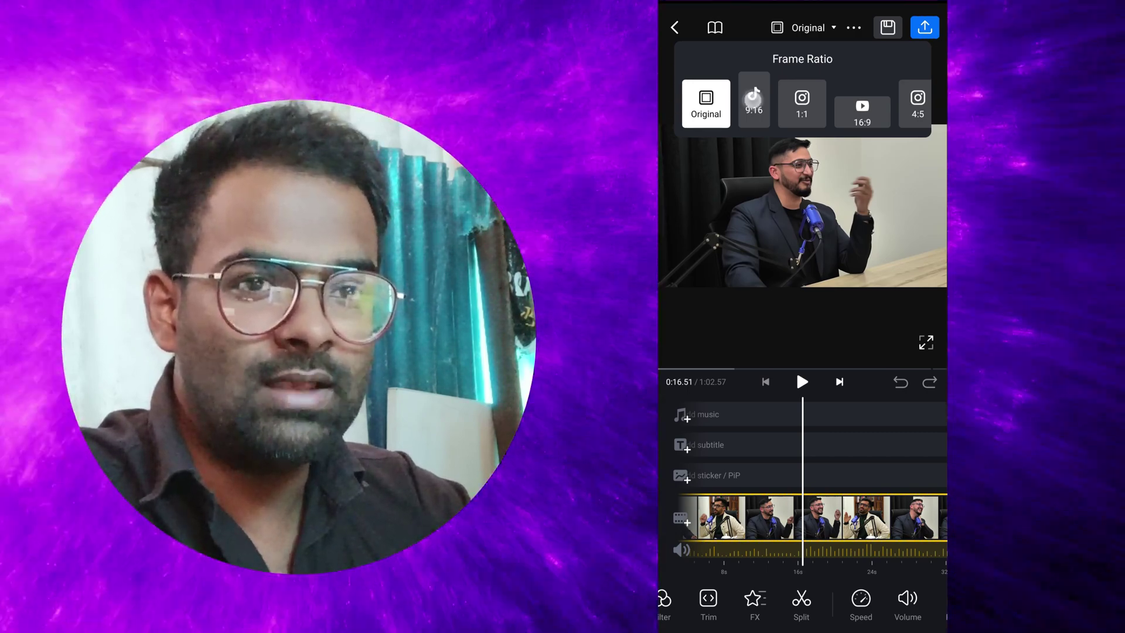
{"action": "left_click", "coordinate": [753, 99]}
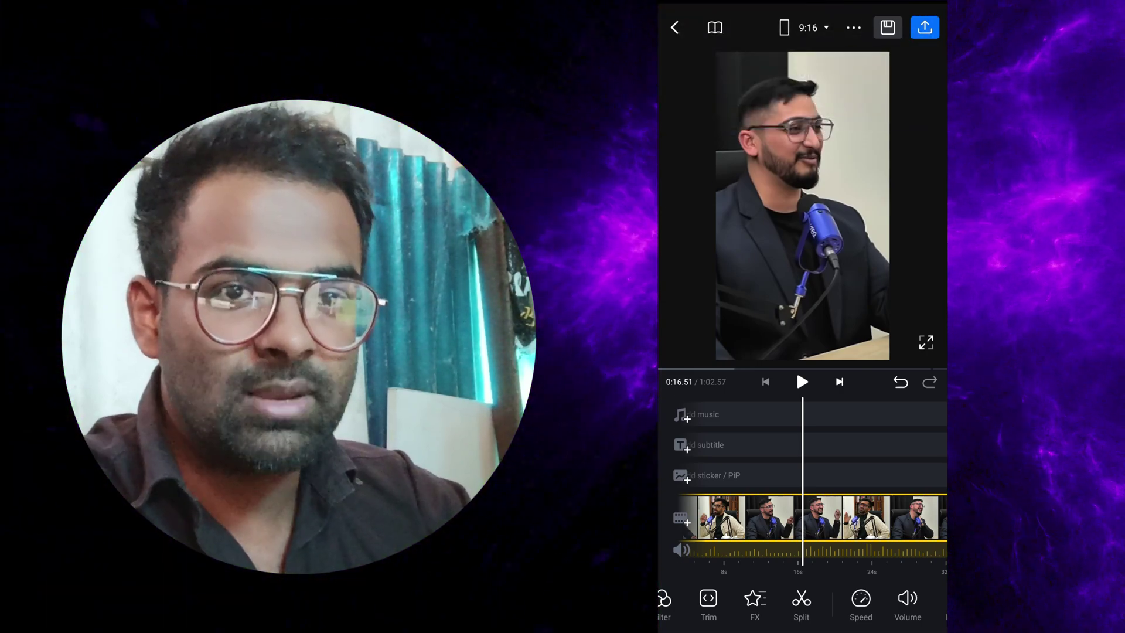
Step: Split the podcast clip at the first speaker change, around 5 s, and reposition the first segment to centre the speaker
{"action": "scroll", "coordinate": [803, 518], "scroll_direction": "left", "scroll_amount": 5}
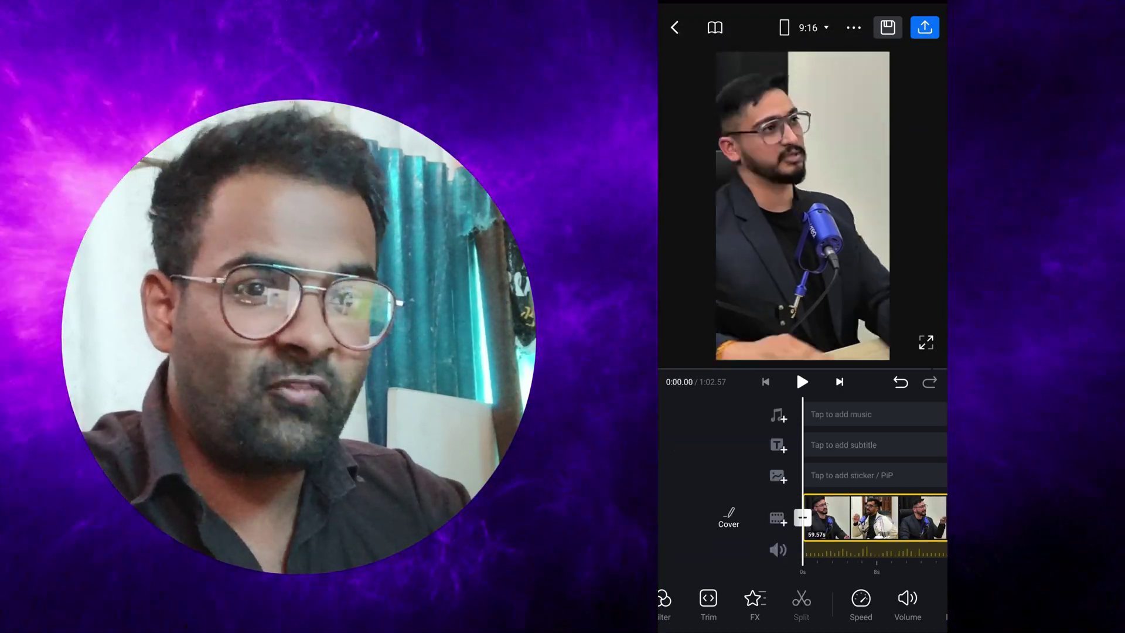
{"action": "scroll", "coordinate": [802, 518], "scroll_direction": "right", "scroll_amount": 10}
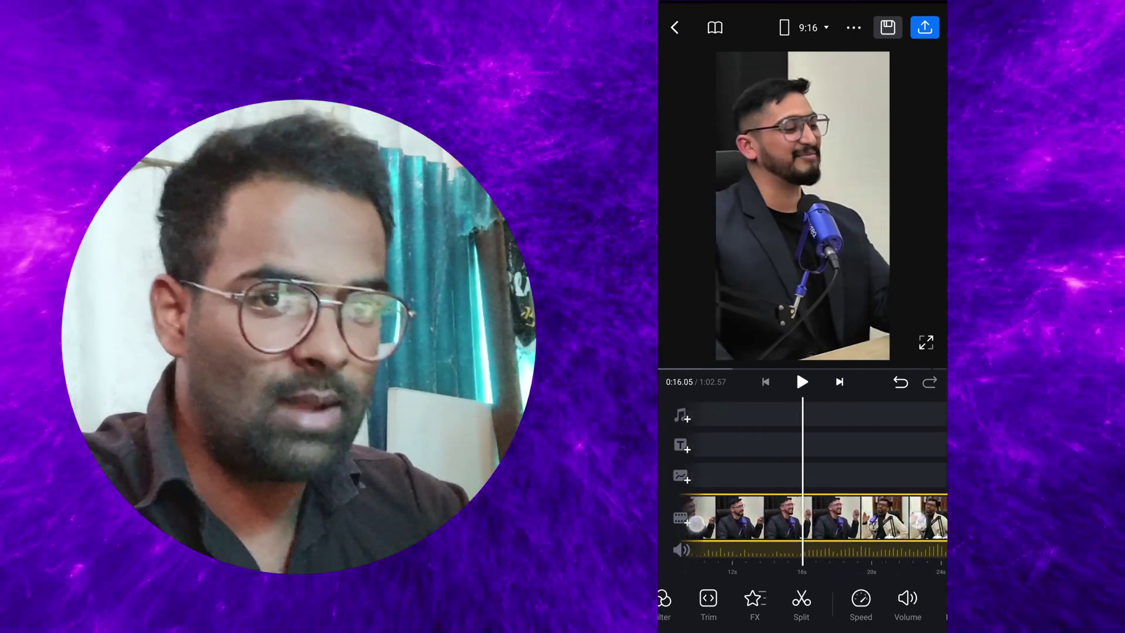
{"action": "scroll", "coordinate": [701, 522], "scroll_direction": "left", "scroll_amount": 7}
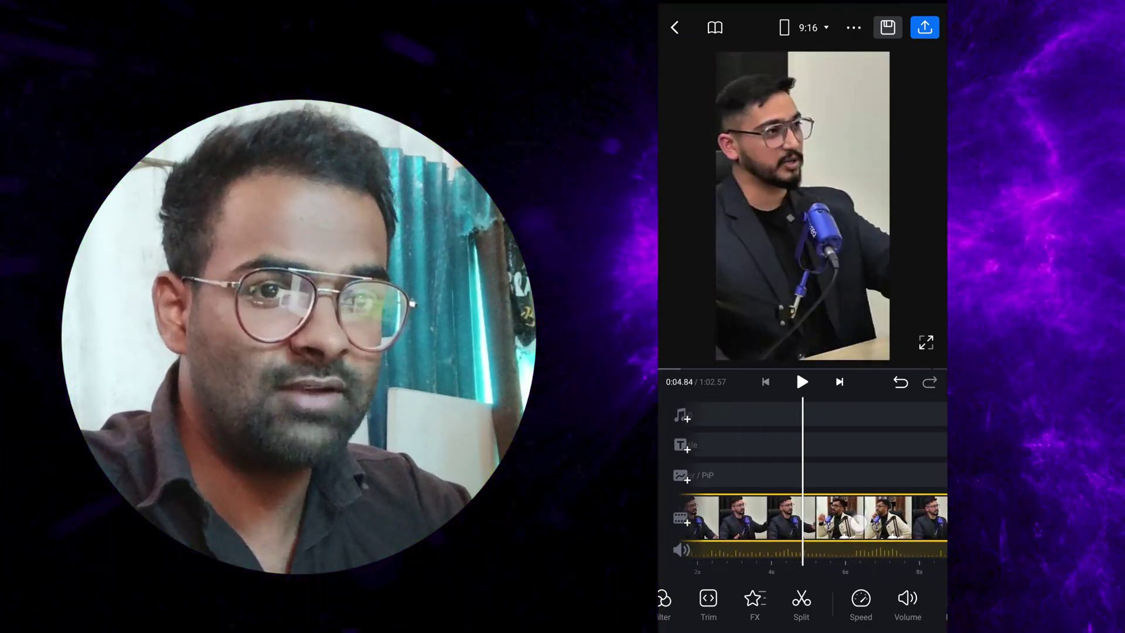
{"action": "scroll", "coordinate": [803, 518], "scroll_direction": "right", "scroll_amount": 1}
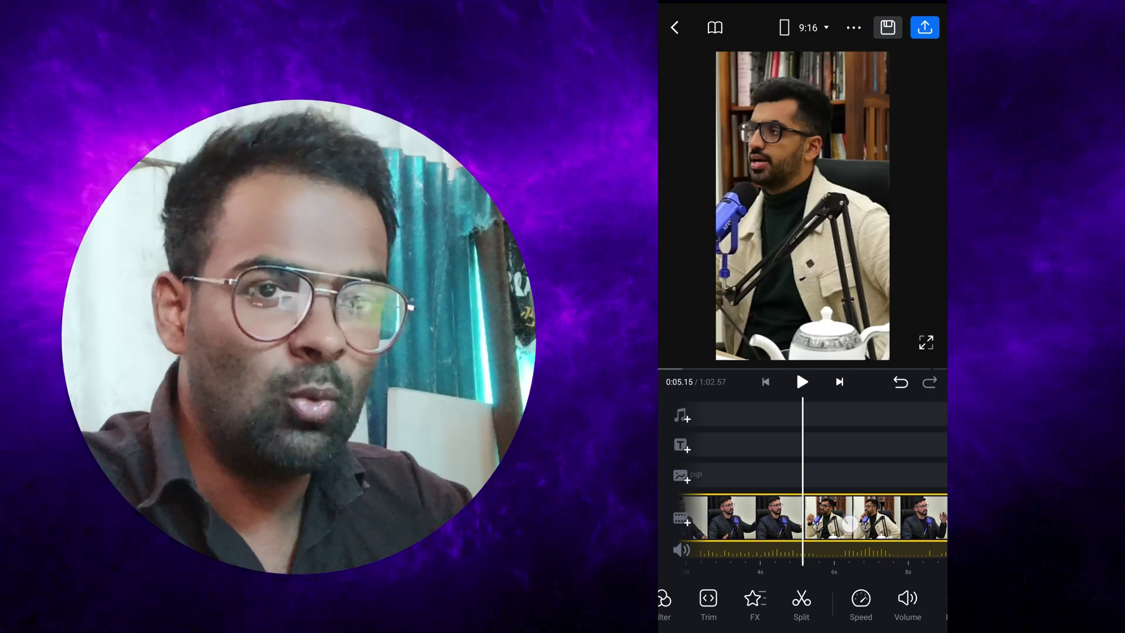
{"action": "scroll", "coordinate": [851, 521], "scroll_direction": "left", "scroll_amount": 1}
{"action": "scroll", "coordinate": [803, 518], "scroll_direction": "left", "scroll_amount": 2}
{"action": "left_click", "coordinate": [852, 514]}
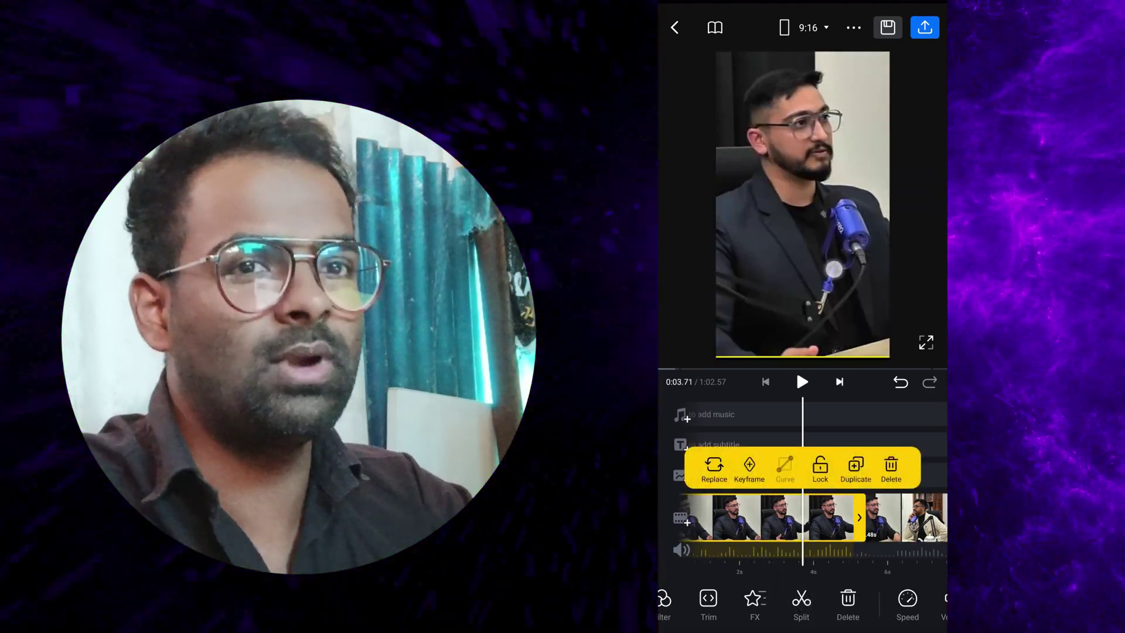
{"action": "left_click", "coordinate": [834, 270]}
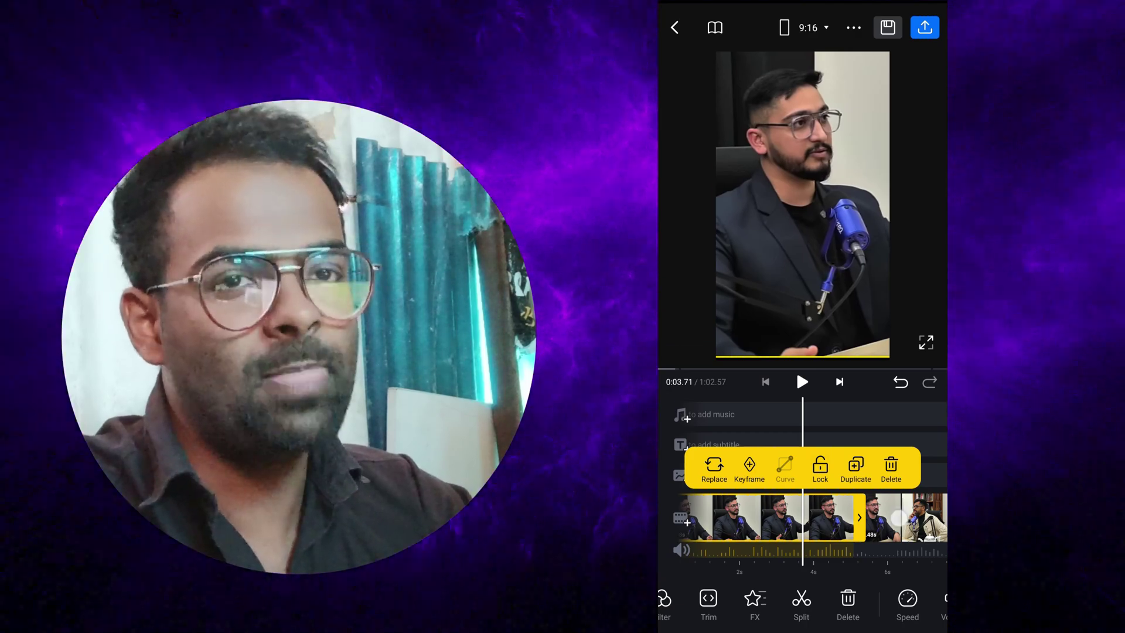
{"action": "left_click", "coordinate": [891, 467]}
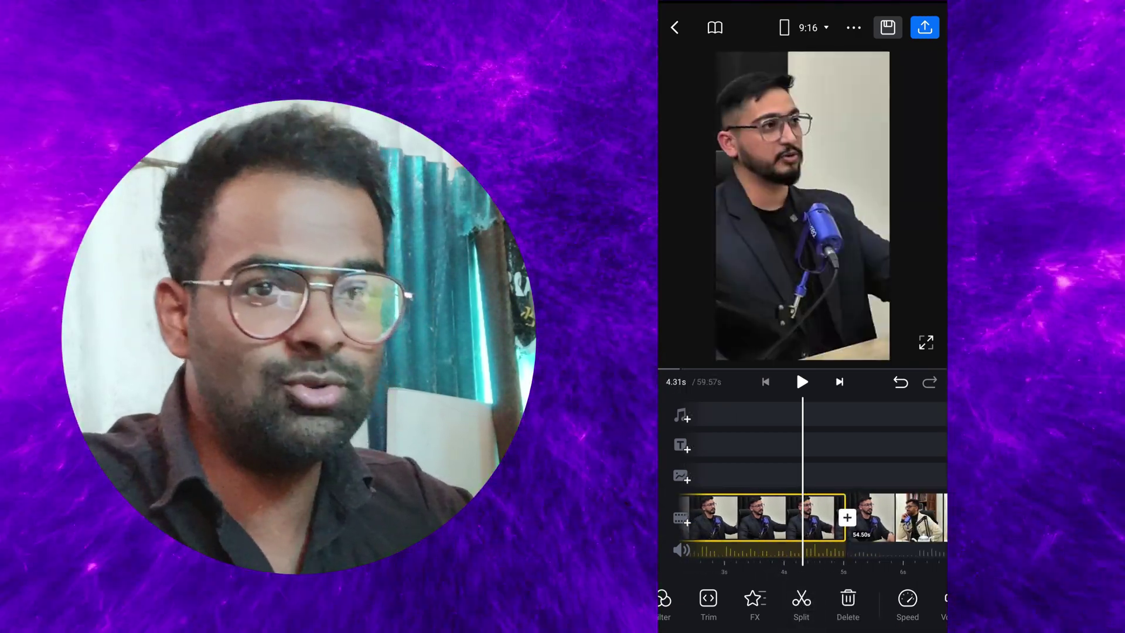
Step: Split the second segment at the next cut between speakers, around 6.5 s on the timeline
{"action": "left_click", "coordinate": [799, 274]}
{"action": "left_click", "coordinate": [803, 515]}
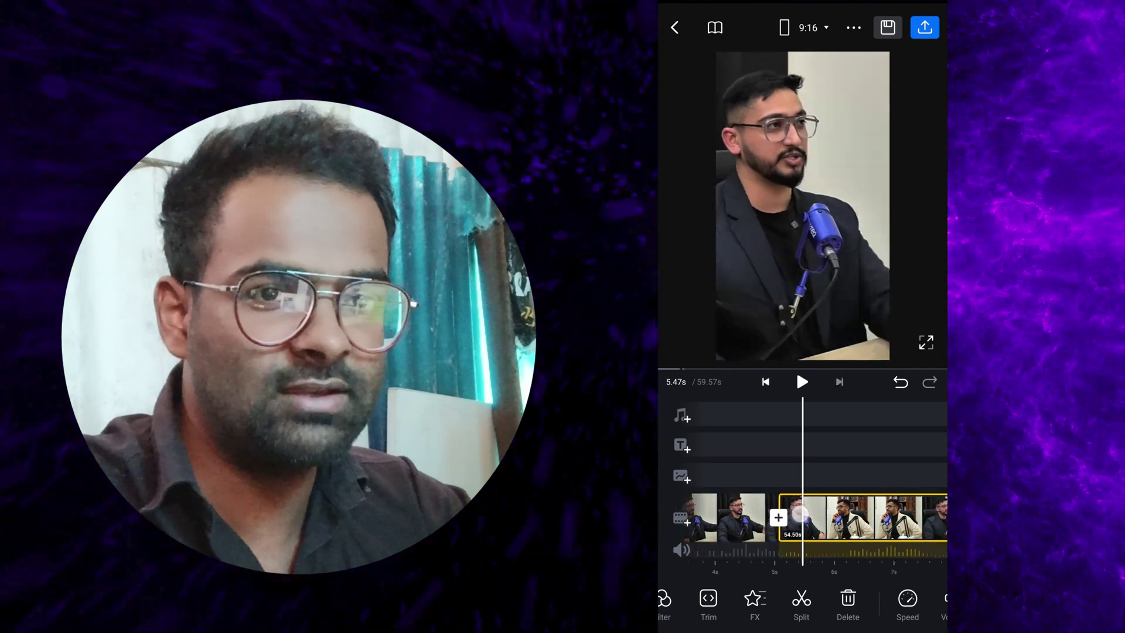
{"action": "left_click_drag", "start_coordinate": [850, 518], "coordinate": [803, 519]}
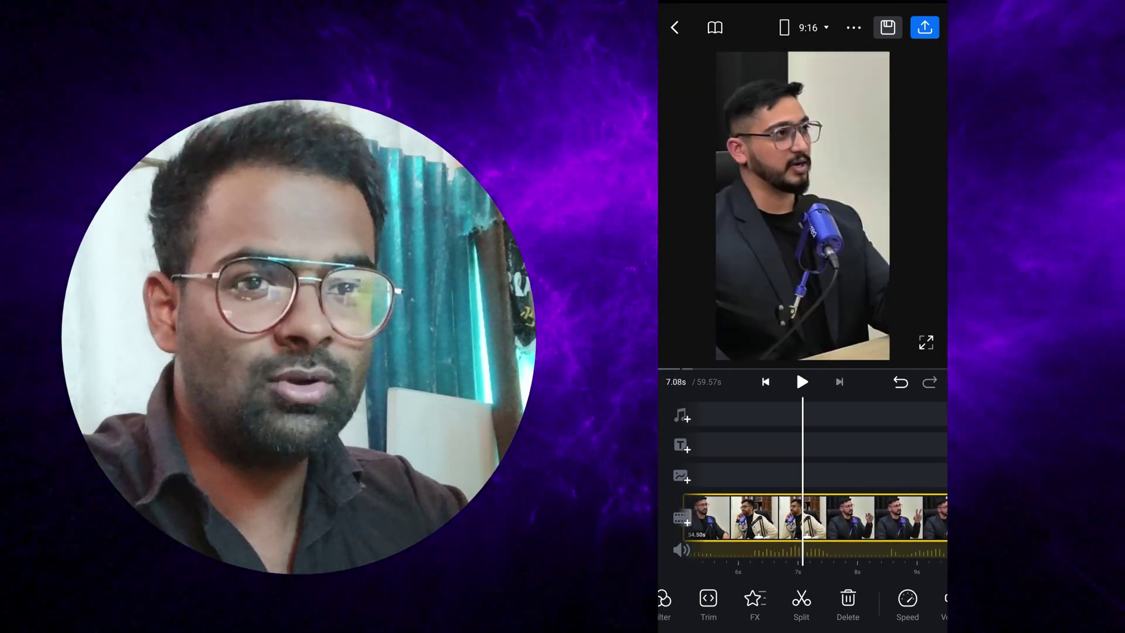
{"action": "left_click", "coordinate": [801, 604]}
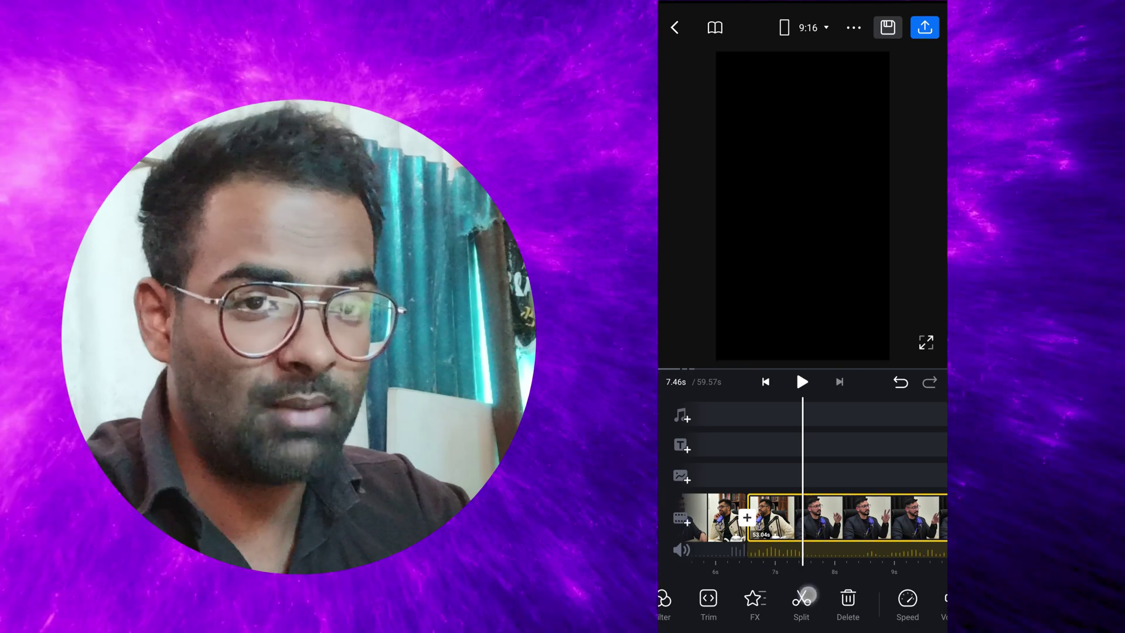
{"action": "left_click", "coordinate": [801, 600]}
Step: Split the remaining footage at each speaker change up to about 23 s and reframe the segments to centre the speaker
{"action": "left_click_drag", "start_coordinate": [931, 527], "coordinate": [864, 531]}
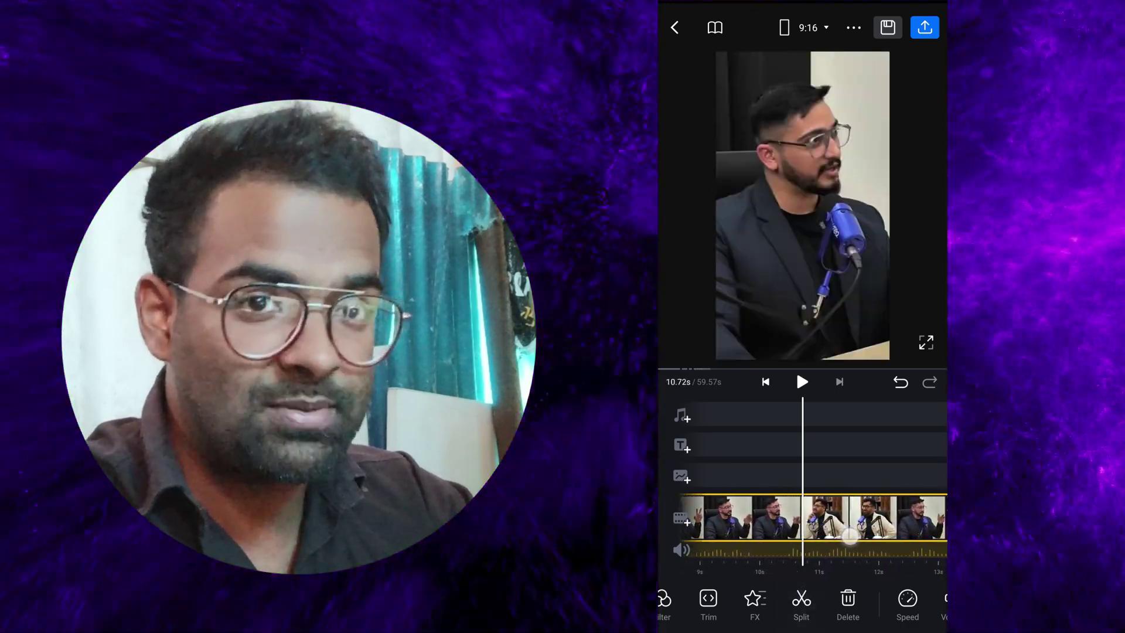
{"action": "left_click_drag", "start_coordinate": [821, 522], "coordinate": [841, 522]}
{"action": "left_click", "coordinate": [801, 600]}
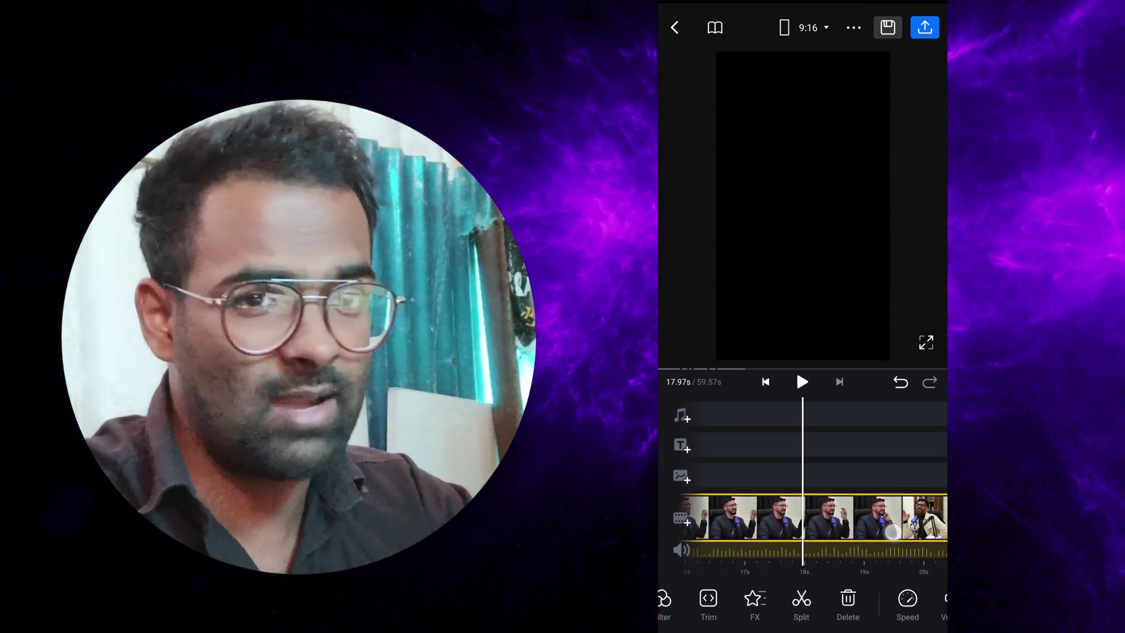
{"action": "left_click_drag", "start_coordinate": [785, 553], "coordinate": [781, 553]}
{"action": "left_click", "coordinate": [801, 601]}
{"action": "left_click_drag", "start_coordinate": [884, 550], "coordinate": [787, 552]}
{"action": "left_click", "coordinate": [808, 598]}
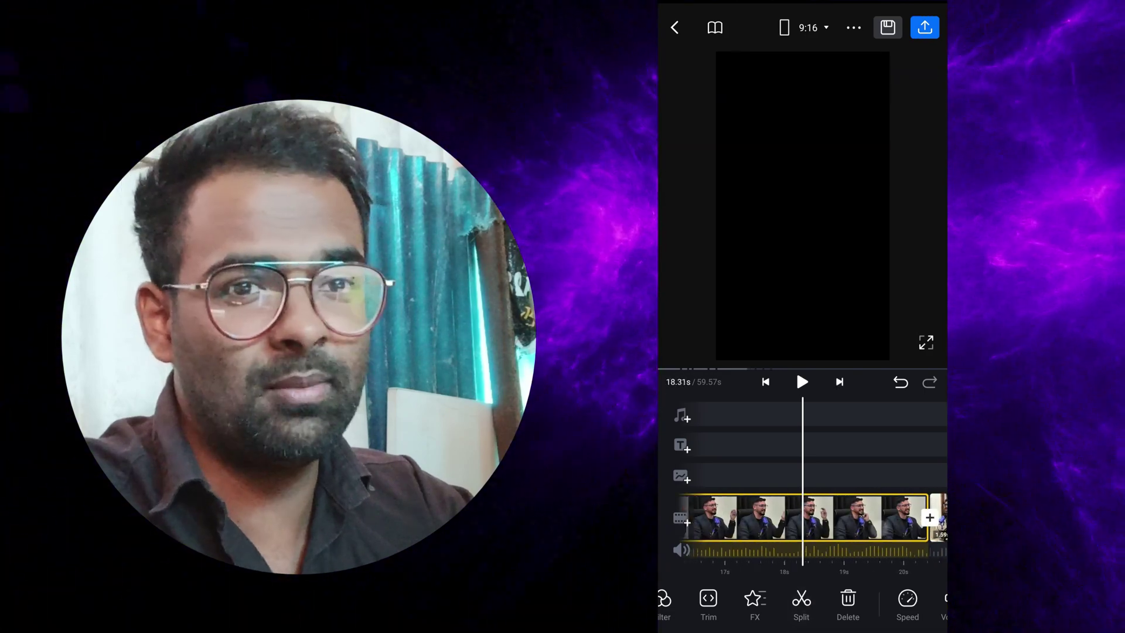
{"action": "left_click", "coordinate": [882, 528]}
{"action": "left_click_drag", "start_coordinate": [882, 527], "coordinate": [879, 520]}
{"action": "left_click", "coordinate": [826, 522]}
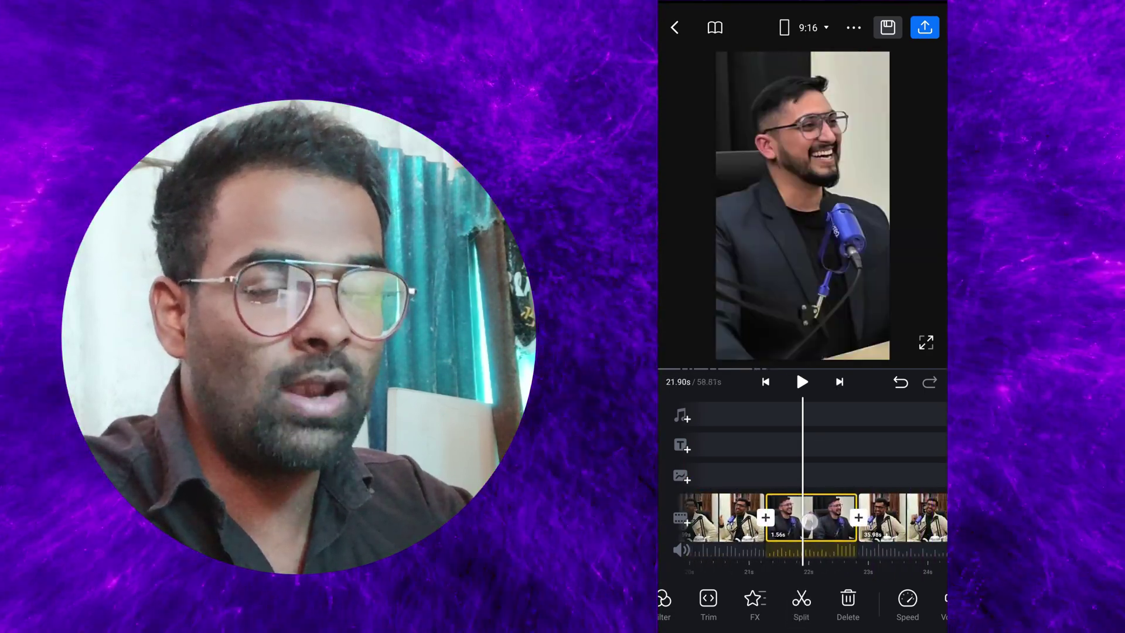
Step: Export the vertical video with manual settings at 1440p and 60 fps, adjusting the average bitrate
{"action": "left_click", "coordinate": [925, 27]}
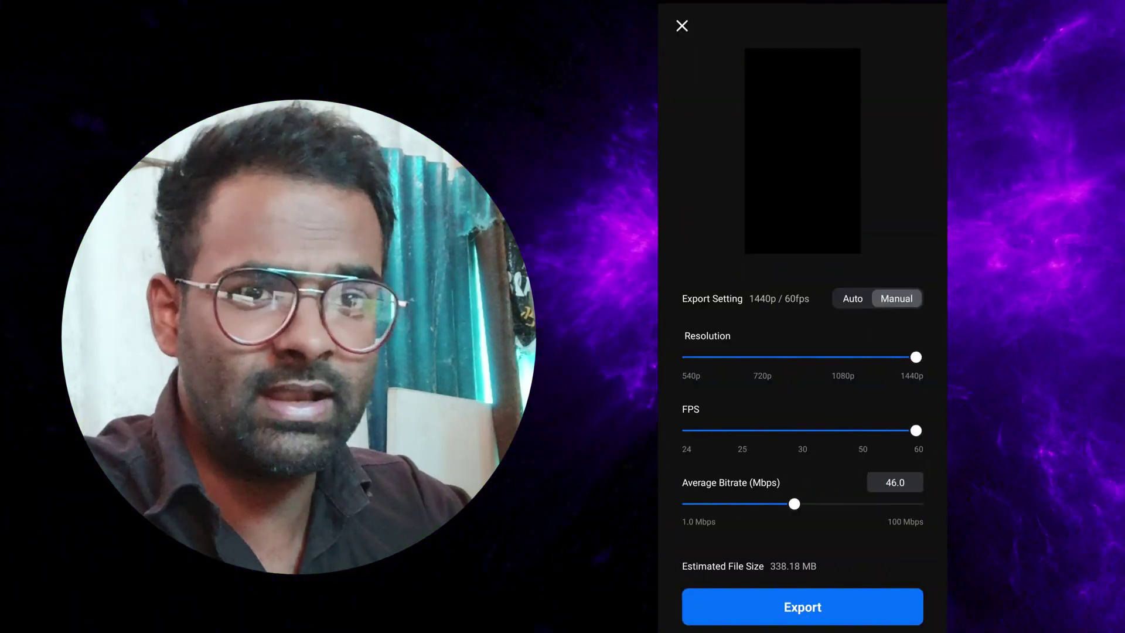
{"action": "left_click_drag", "start_coordinate": [777, 504], "coordinate": [816, 503]}
{"action": "left_click", "coordinate": [836, 610]}
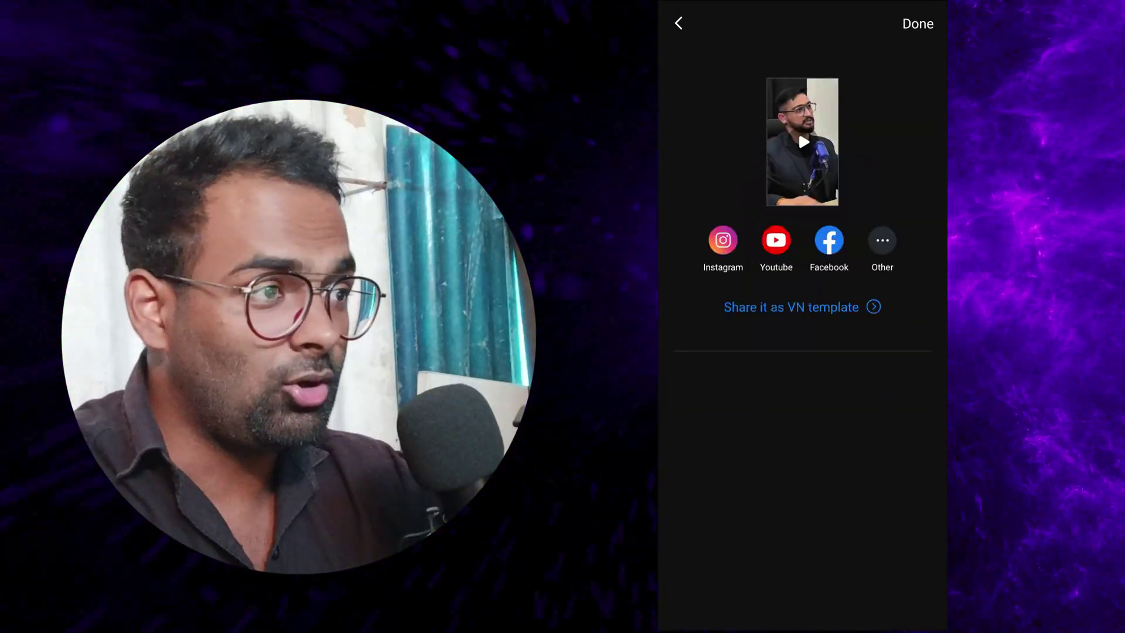
Step: Switch to the Chrome browser, search for "clipchamp" in the new tab and open the Clipchamp website
{"action": "left_click", "coordinate": [918, 352]}
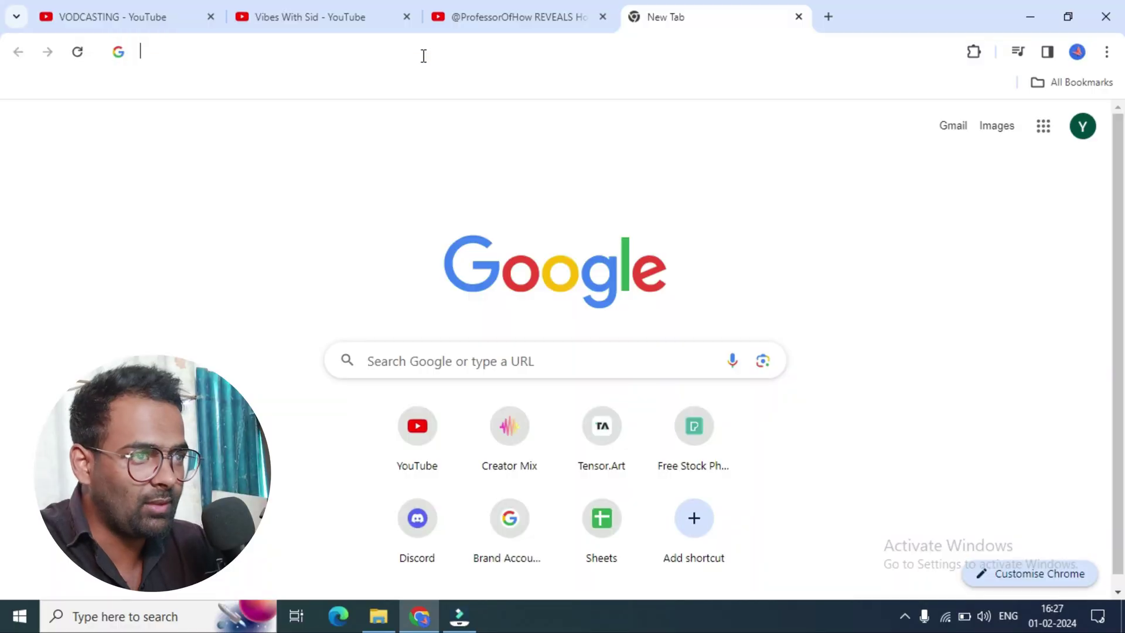
{"action": "left_click", "coordinate": [423, 55]}
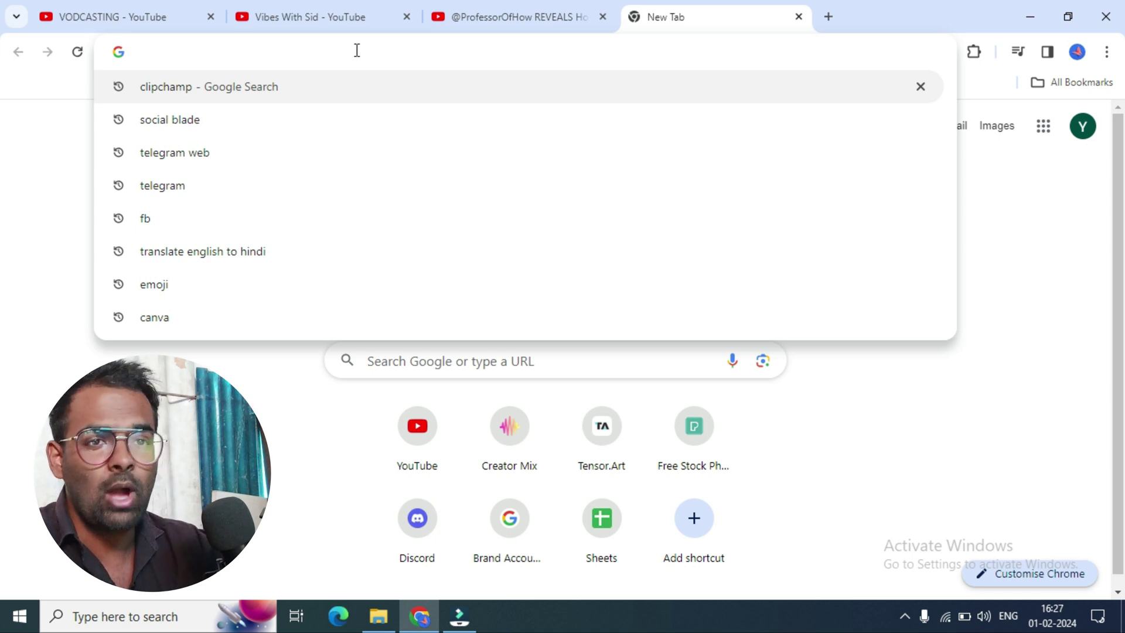
{"action": "left_click", "coordinate": [233, 52]}
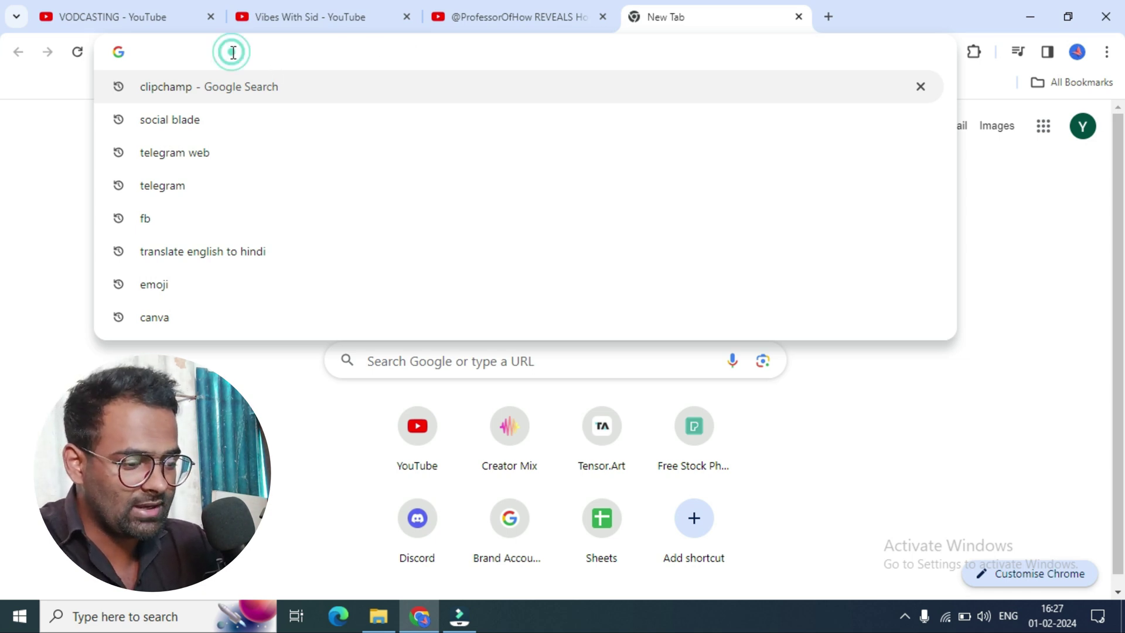
{"action": "type", "text": "cl"}
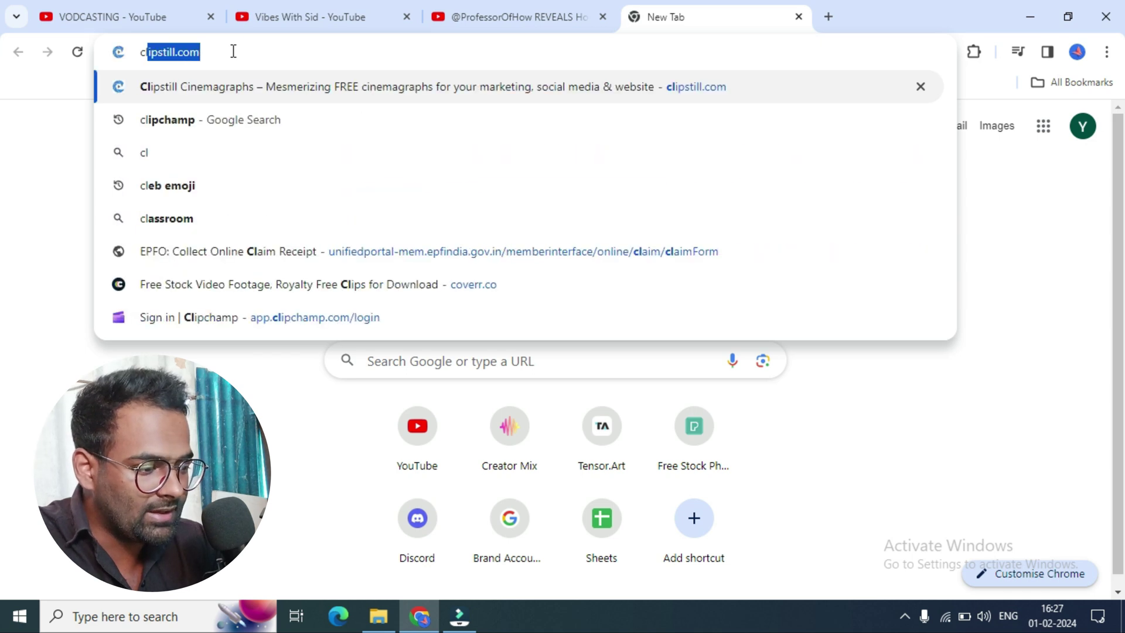
{"action": "type", "text": "ipchamp"}
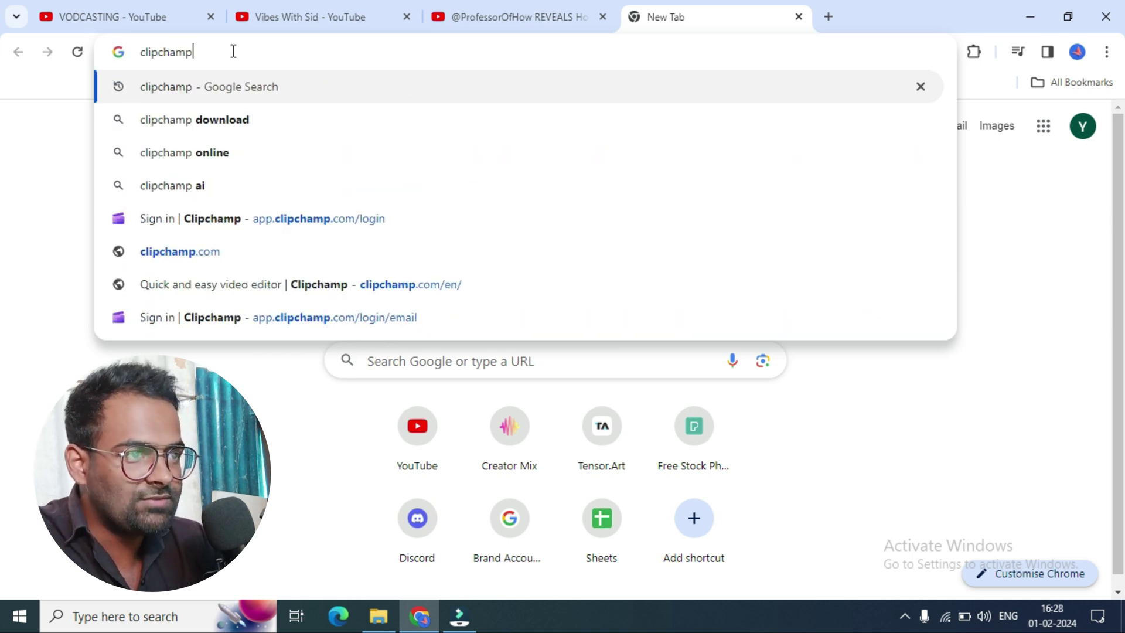
{"action": "key", "text": "Return"}
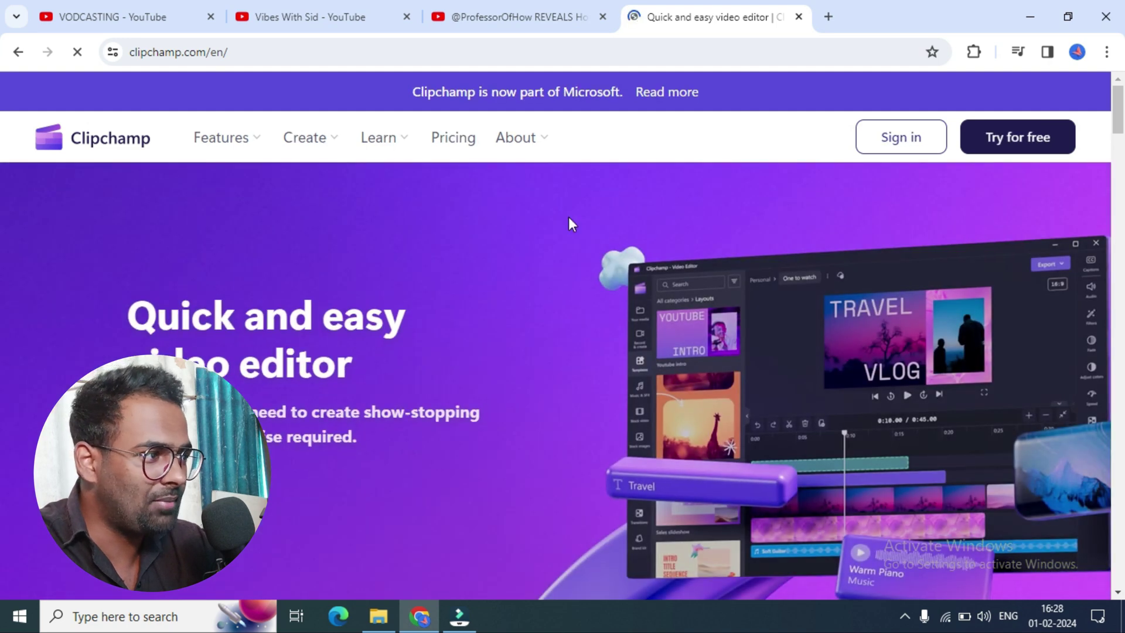
Step: Open the Clipchamp sign-in page and choose to continue with email
{"action": "left_click", "coordinate": [919, 140]}
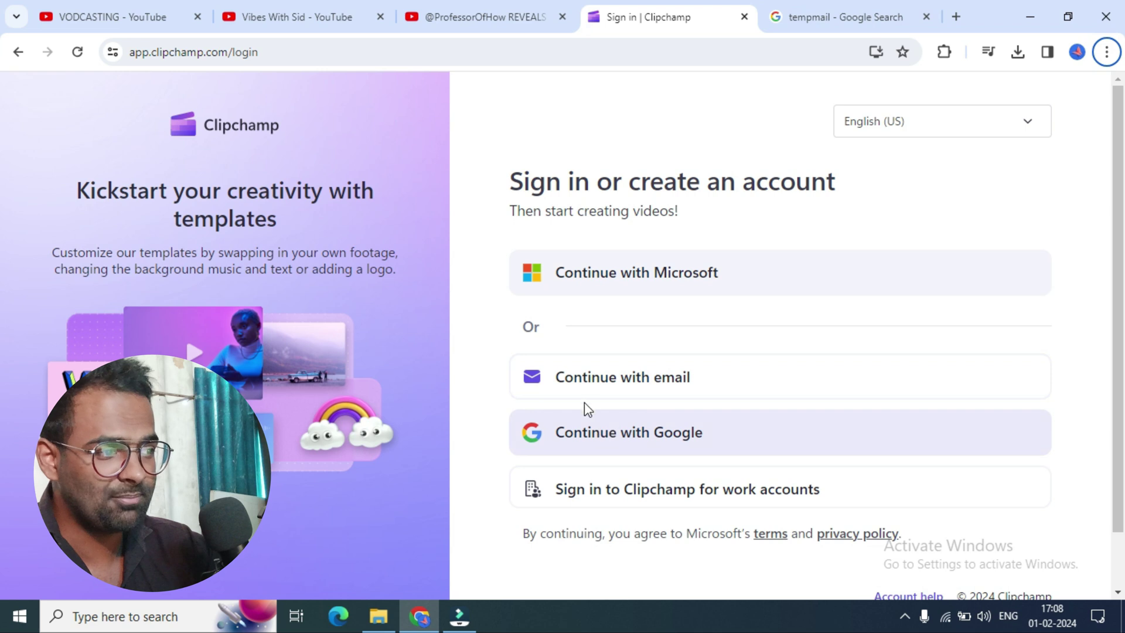
{"action": "left_click", "coordinate": [609, 376]}
{"action": "left_click", "coordinate": [580, 302]}
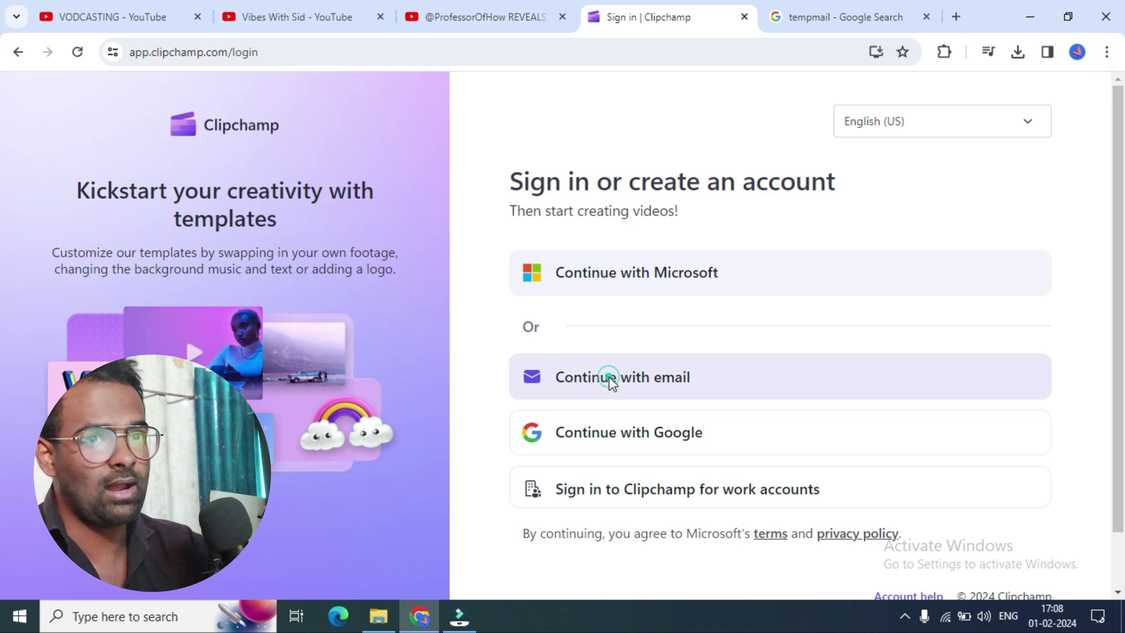
{"action": "left_click", "coordinate": [609, 377]}
{"action": "left_click", "coordinate": [580, 296]}
Step: Switch to the "tempmail" search results and open the Temp Mail - Disposable Temporary Email website
{"action": "left_click", "coordinate": [764, 17]}
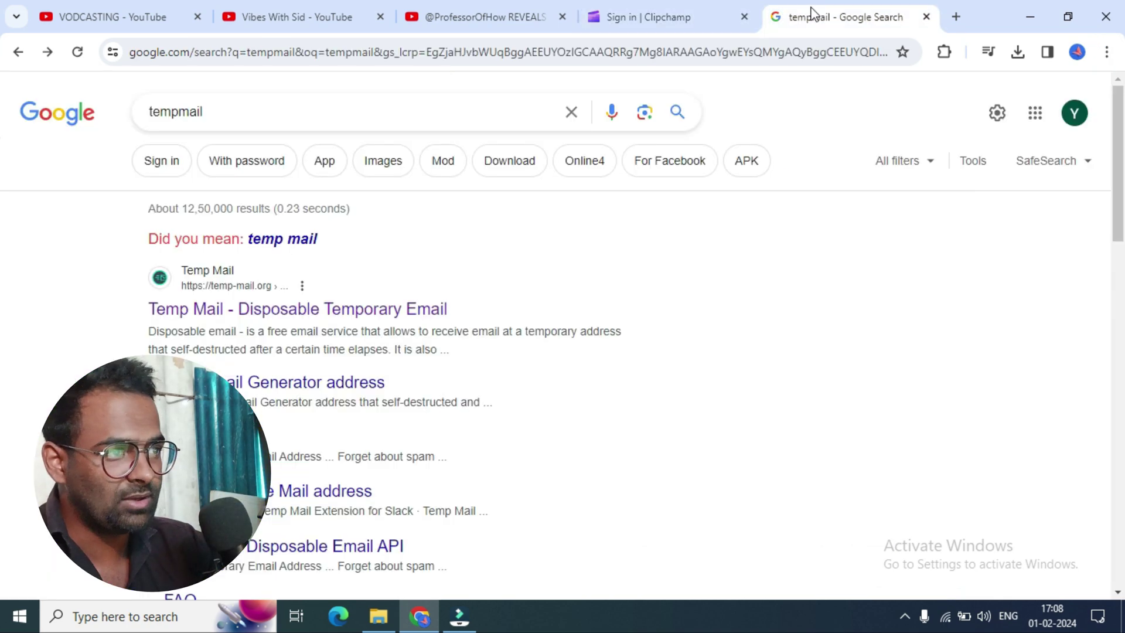
{"action": "left_click", "coordinate": [211, 111]}
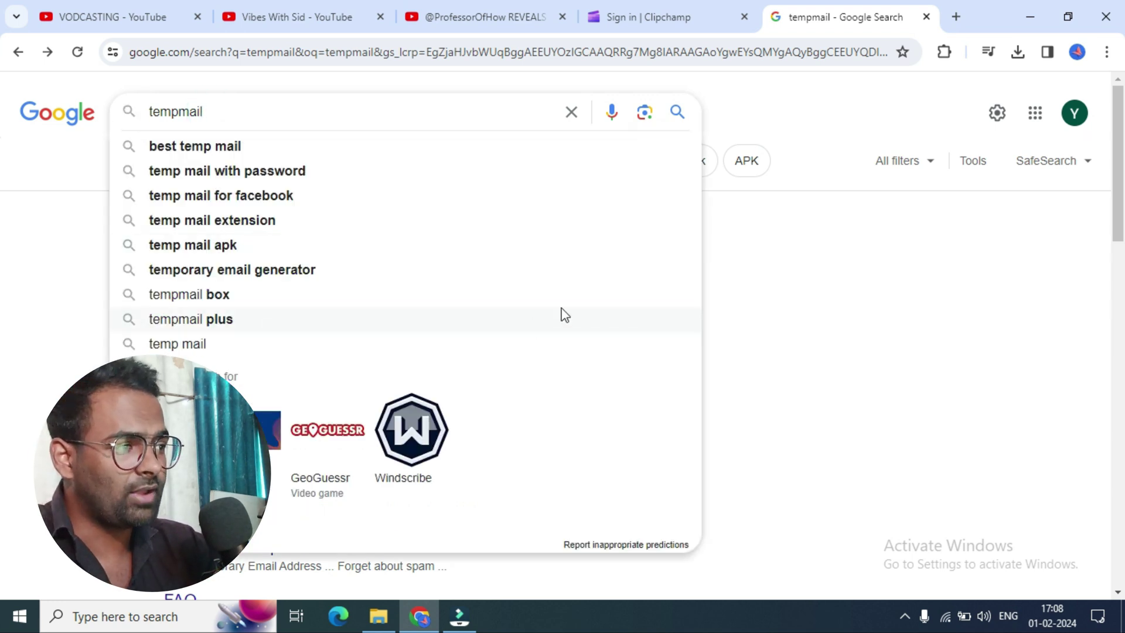
{"action": "left_click", "coordinate": [861, 249]}
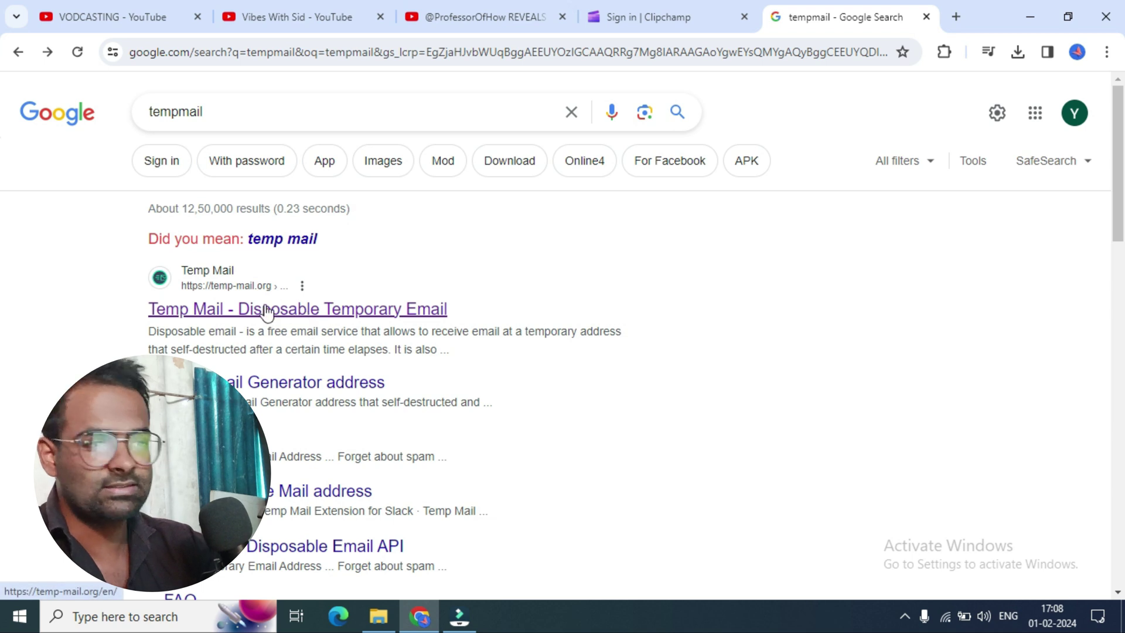
{"action": "left_click", "coordinate": [349, 309]}
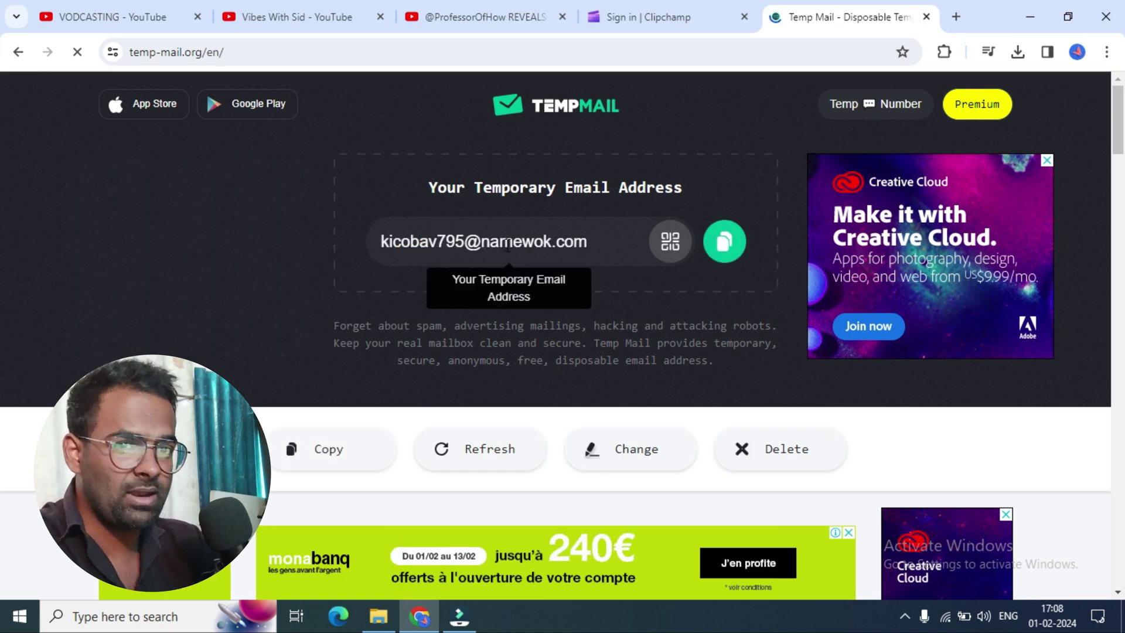
{"action": "left_click", "coordinate": [725, 240]}
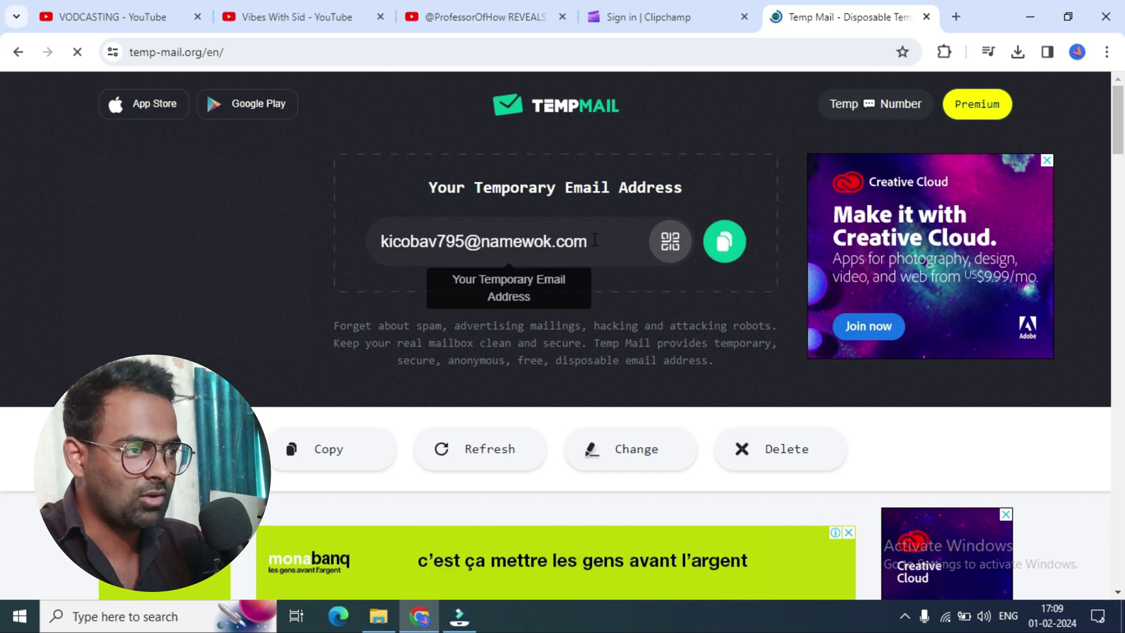
{"action": "left_click", "coordinate": [731, 242]}
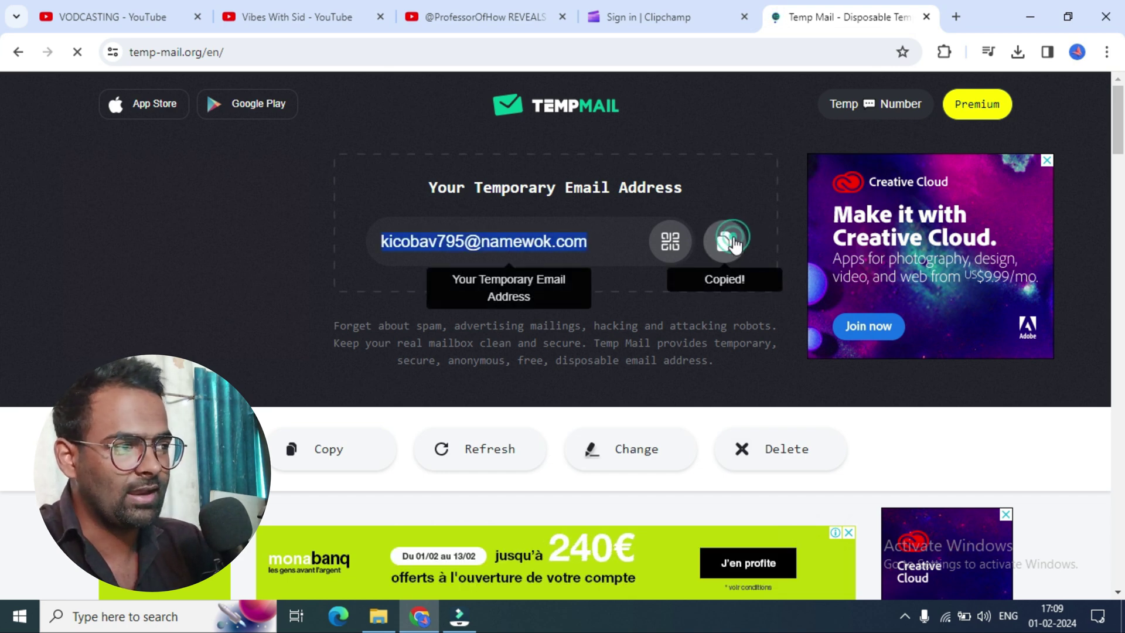
{"action": "left_click", "coordinate": [669, 11]}
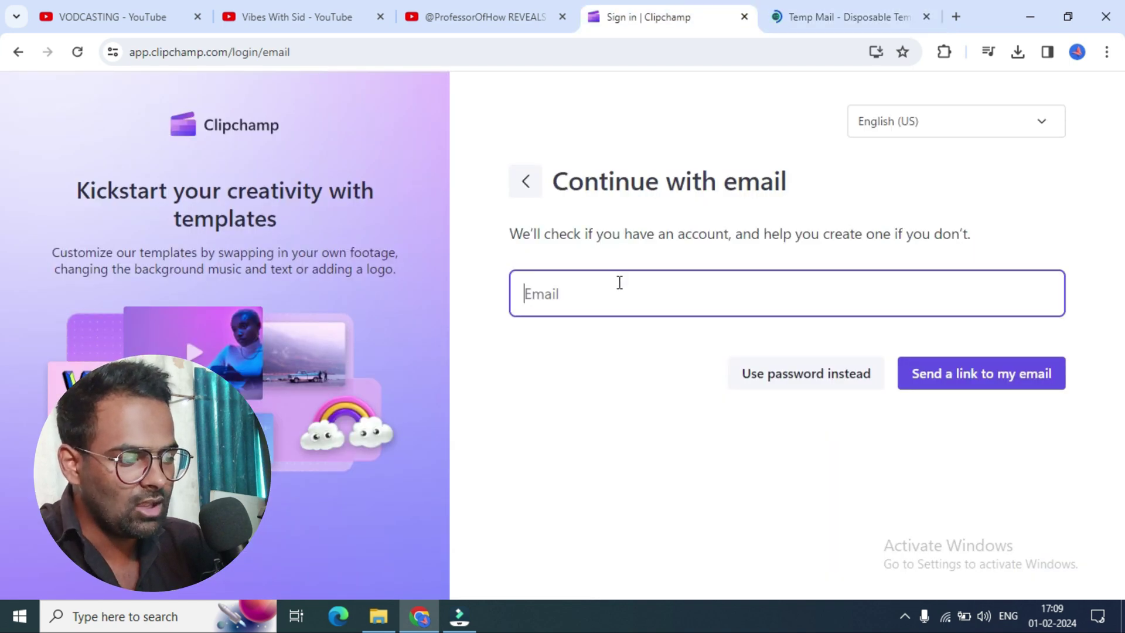
{"action": "key", "text": "ctrl+v"}
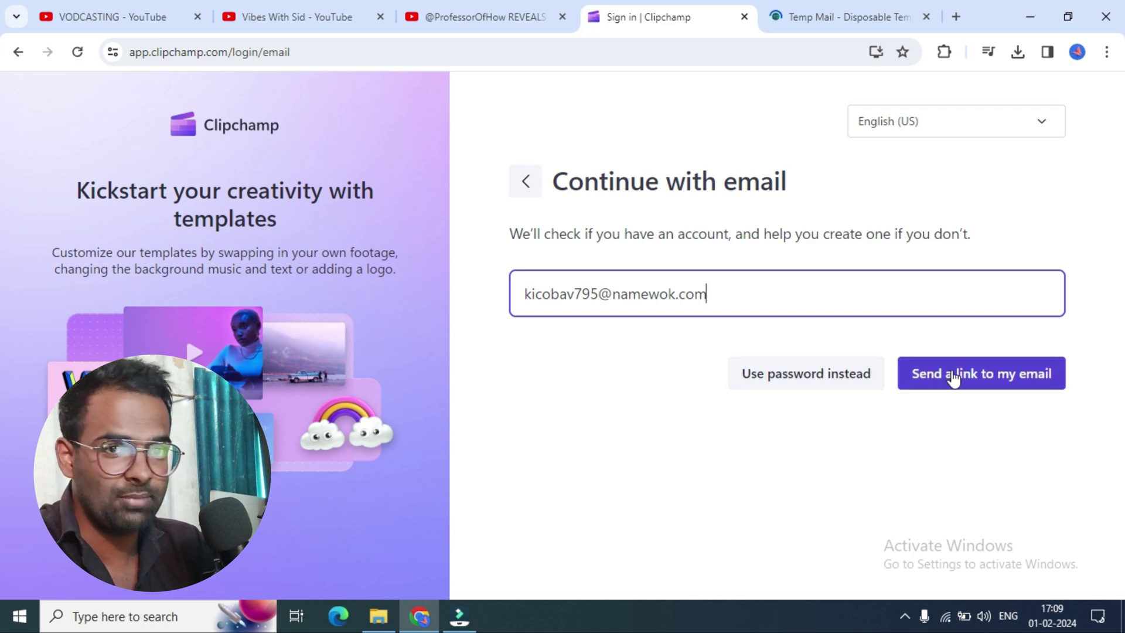
Step: Open the Clipchamp verification message in the Temp Mail inbox and confirm the email to sign in
{"action": "left_click", "coordinate": [791, 2]}
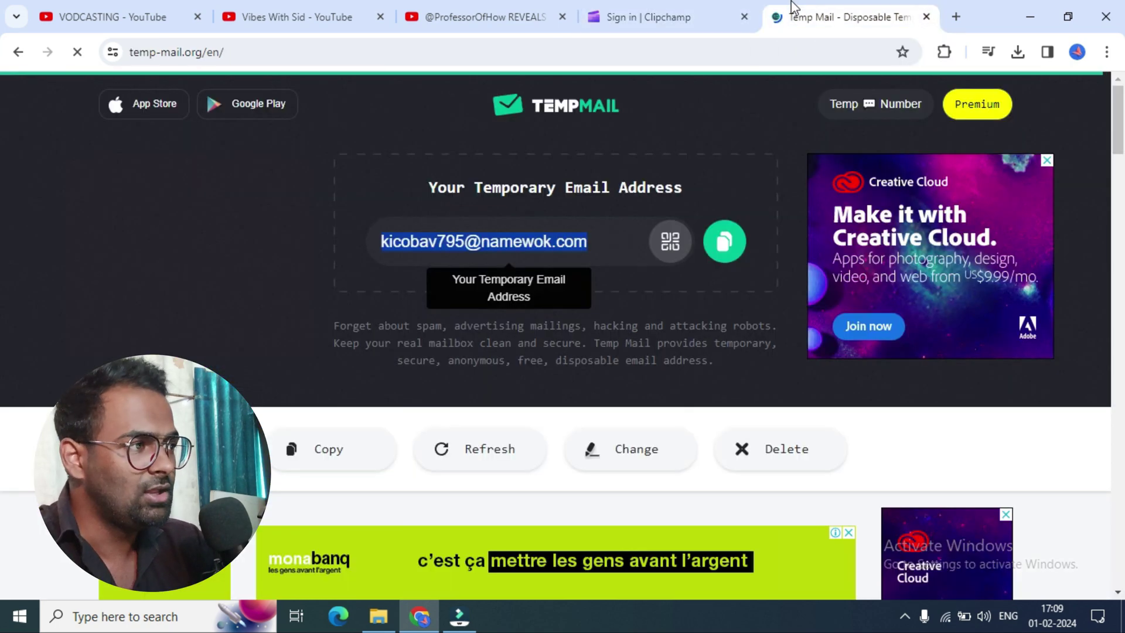
{"action": "scroll", "coordinate": [497, 355], "scroll_direction": "down", "scroll_amount": 5}
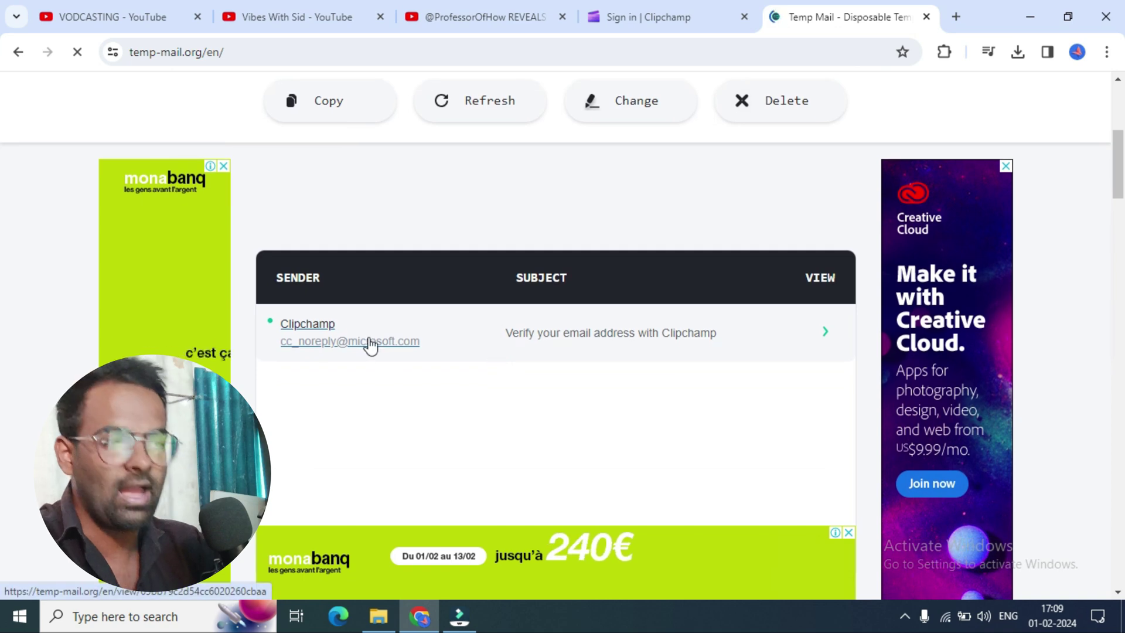
{"action": "left_click", "coordinate": [488, 340]}
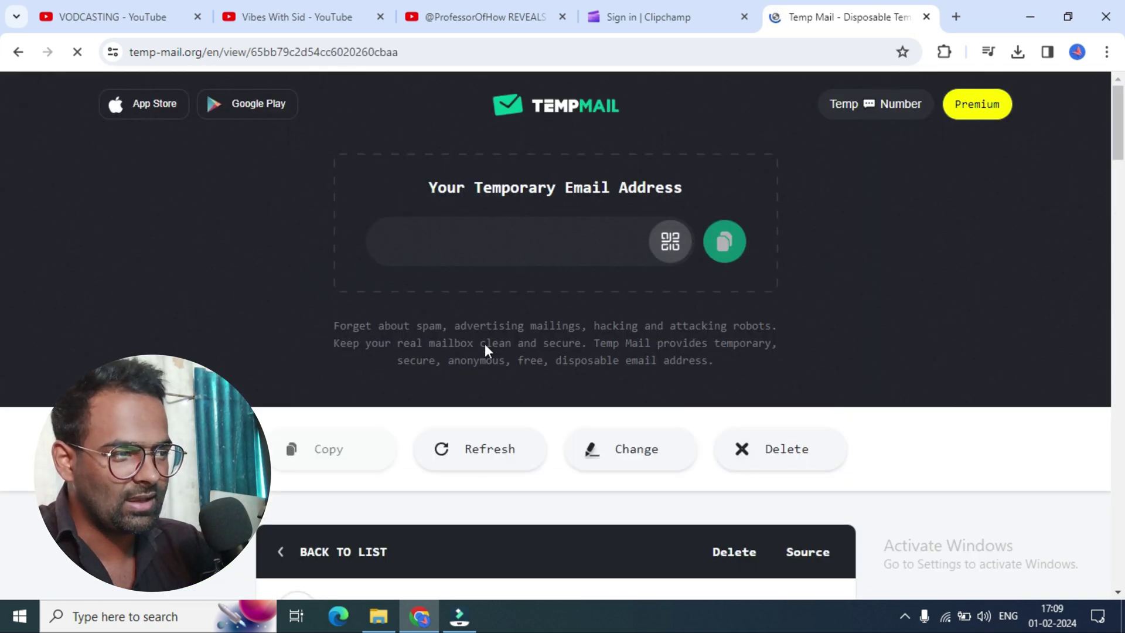
{"action": "scroll", "coordinate": [484, 343], "scroll_direction": "down", "scroll_amount": 10}
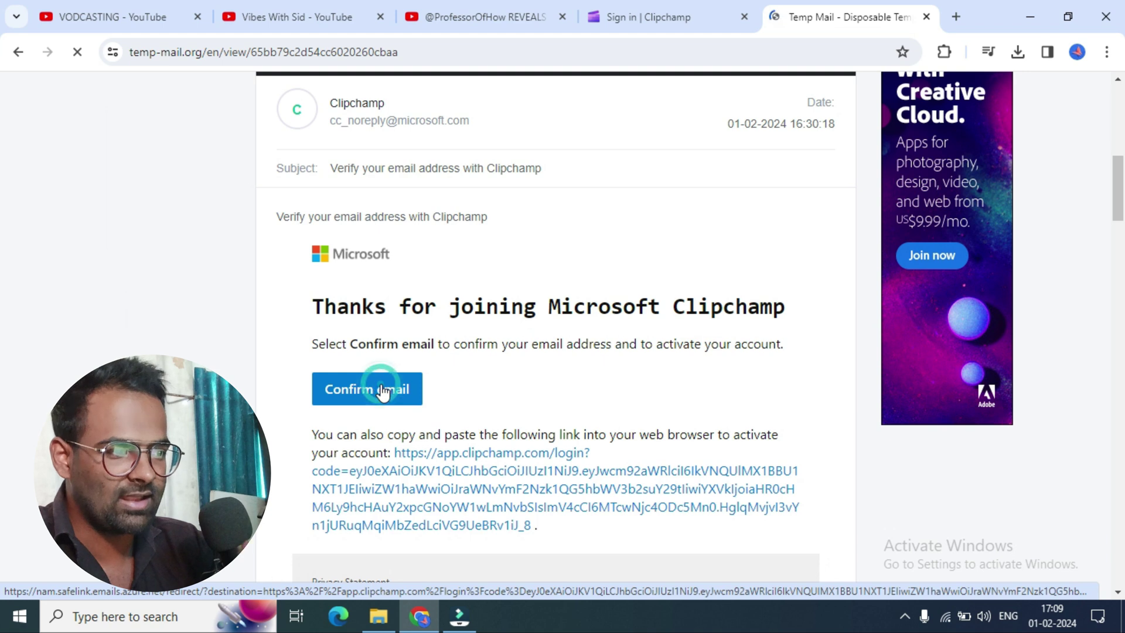
{"action": "left_click", "coordinate": [385, 389]}
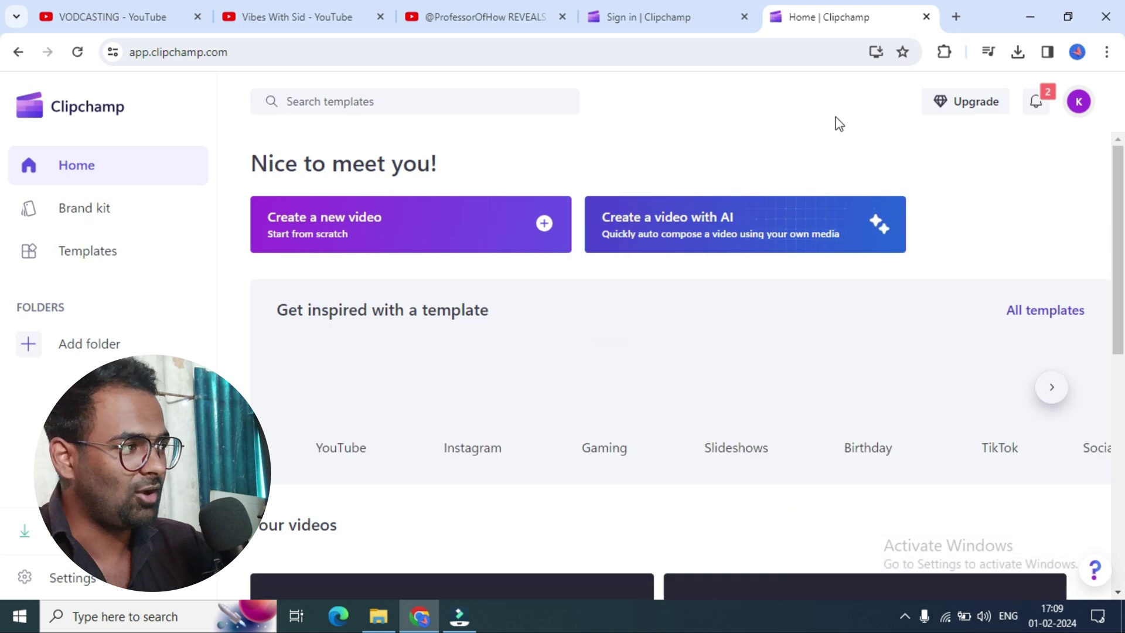
{"action": "left_click", "coordinate": [1081, 103]}
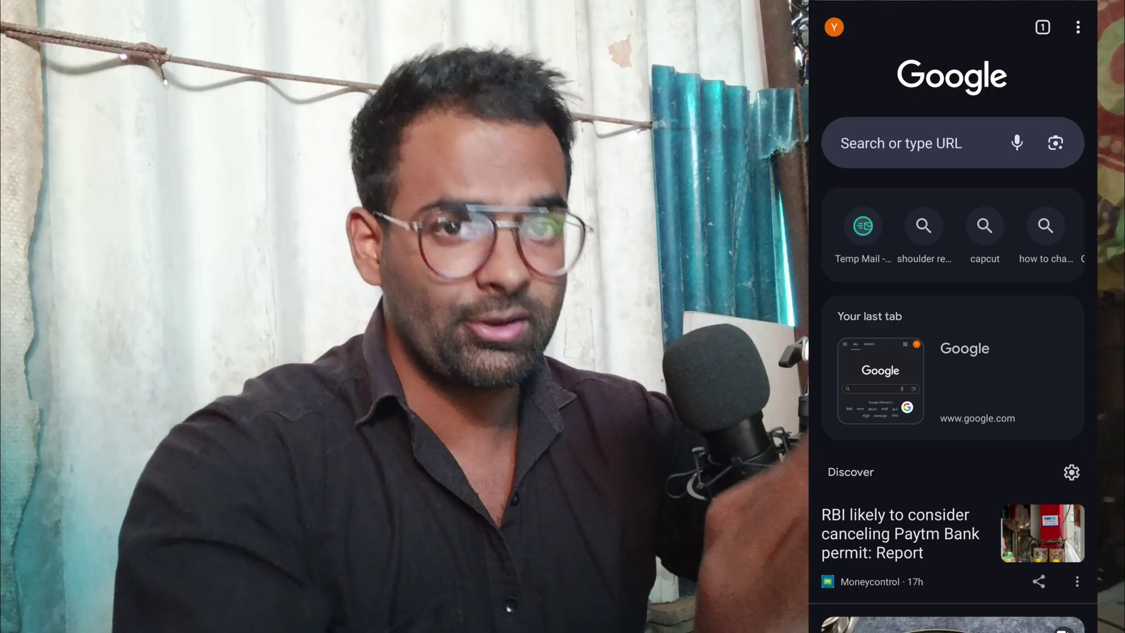
Step: Search for "clipchamp" in the phone's Chrome browser and open the Clipchamp website
{"action": "left_click", "coordinate": [950, 143]}
{"action": "type", "text": "clipchamp"}
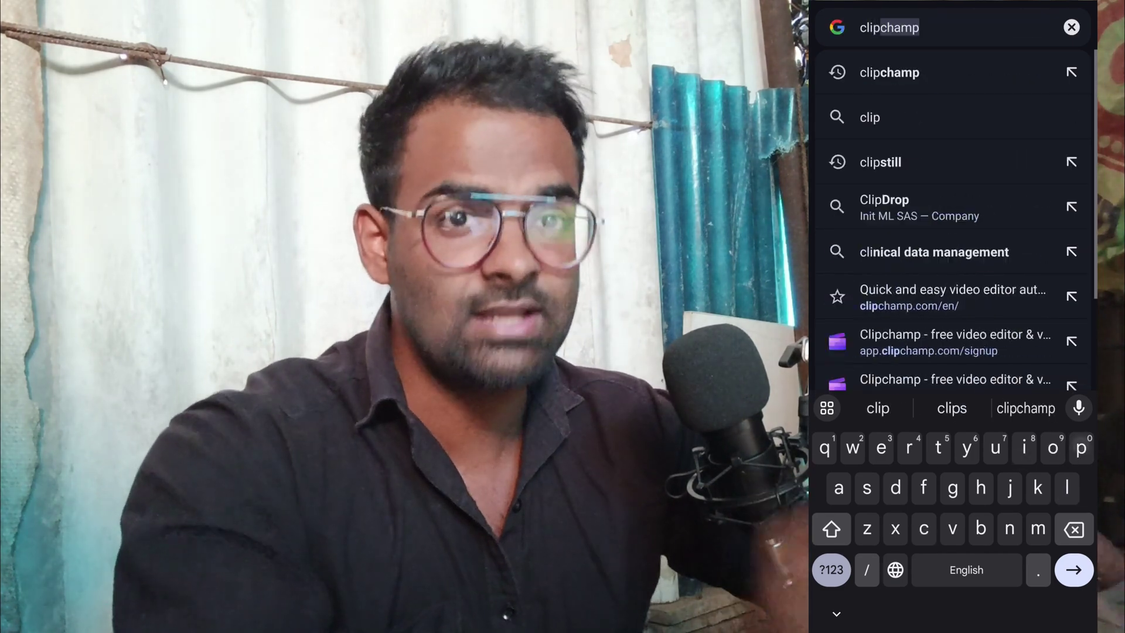
{"action": "key", "text": "Return"}
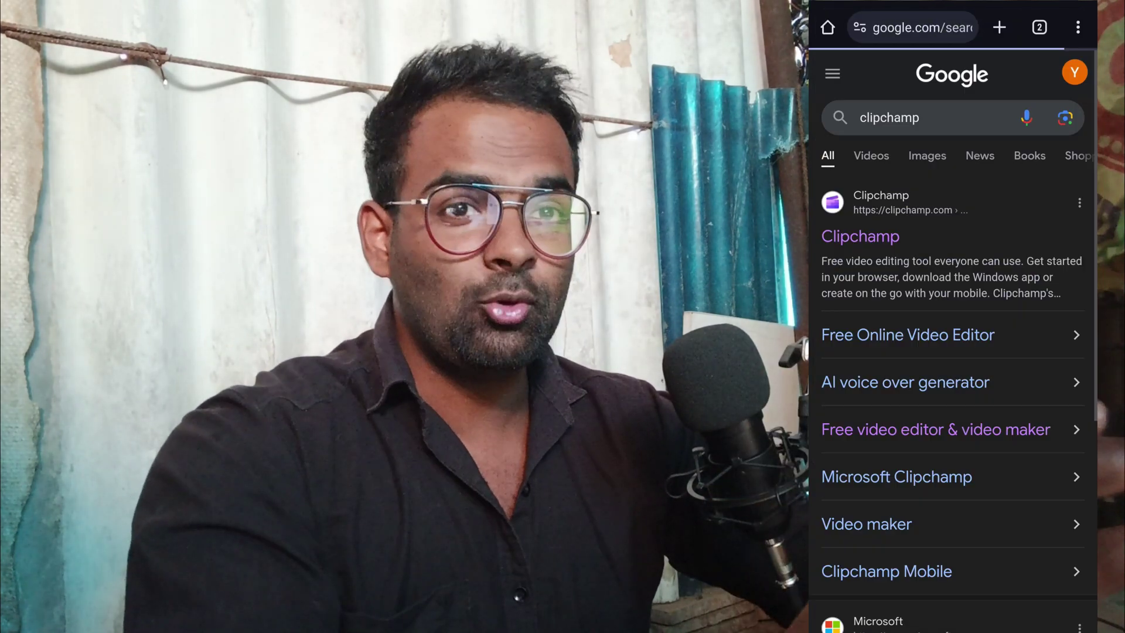
{"action": "left_click", "coordinate": [885, 238]}
{"action": "left_click", "coordinate": [1078, 27]}
{"action": "left_click", "coordinate": [1064, 470]}
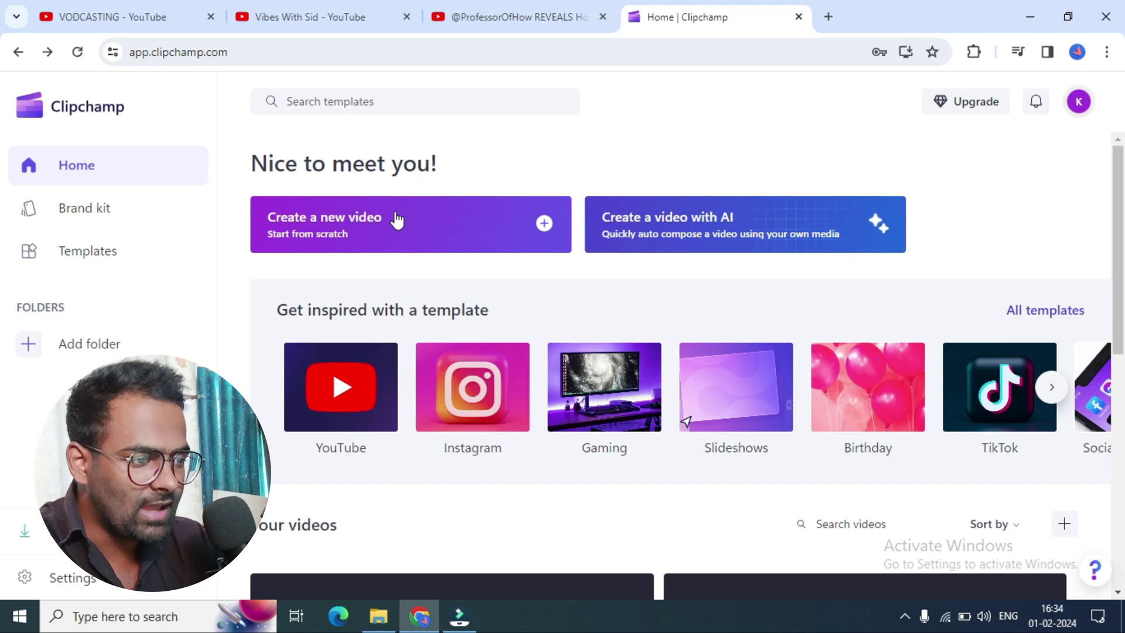
Step: Create a new video project and add VN20240201_161242 from the Desktop folder to its timeline
{"action": "scroll", "coordinate": [394, 221], "scroll_direction": "down", "scroll_amount": 8}
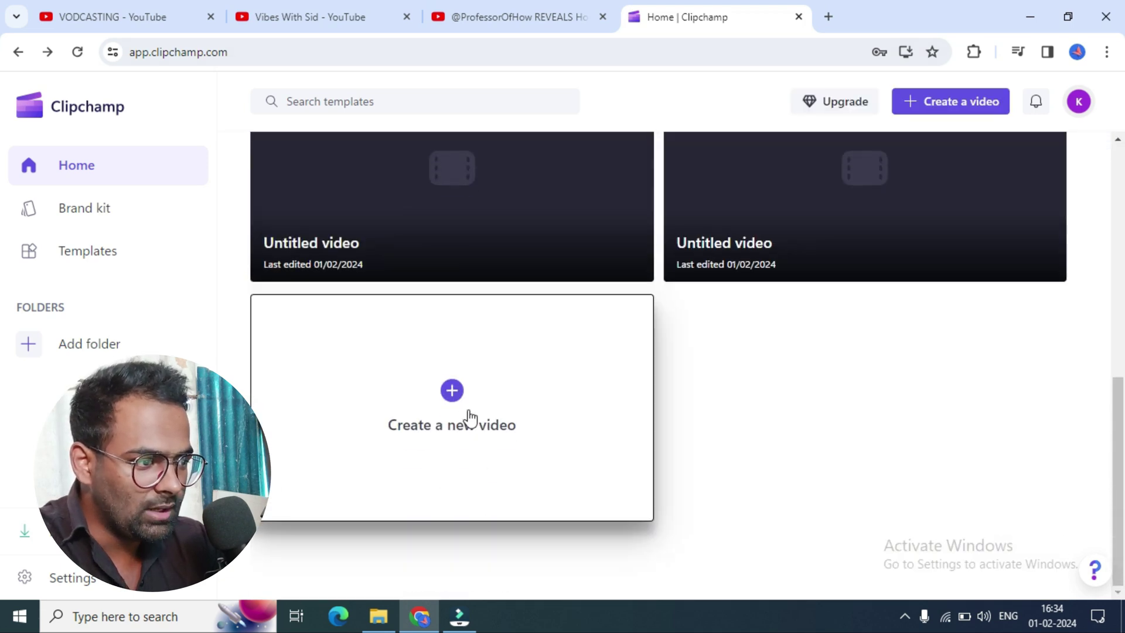
{"action": "left_click", "coordinate": [457, 396]}
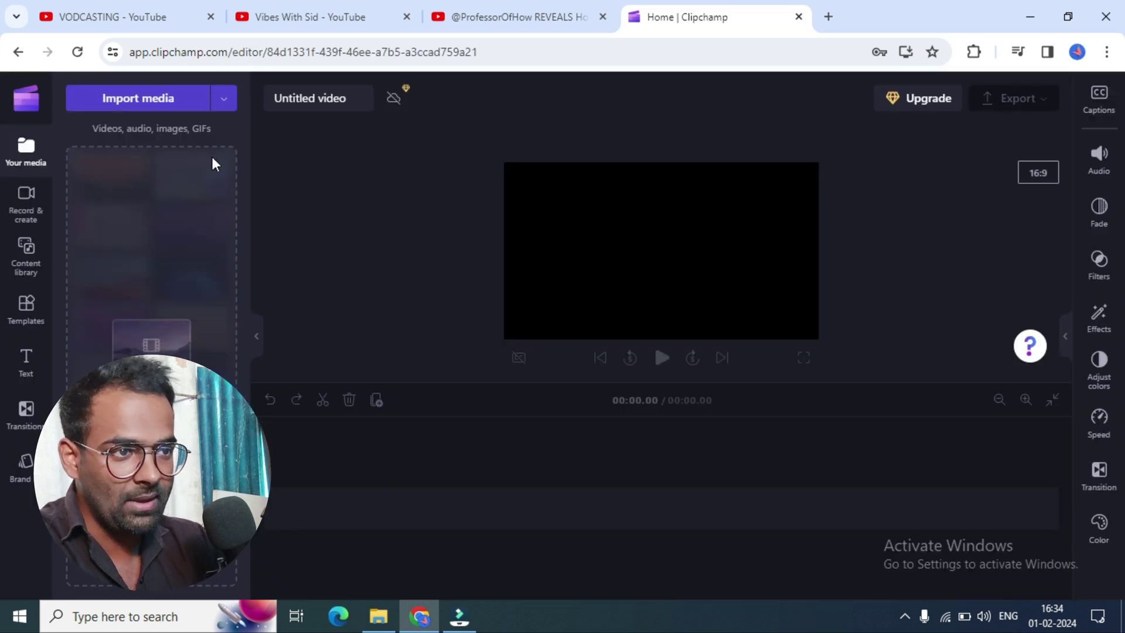
{"action": "left_click", "coordinate": [141, 104]}
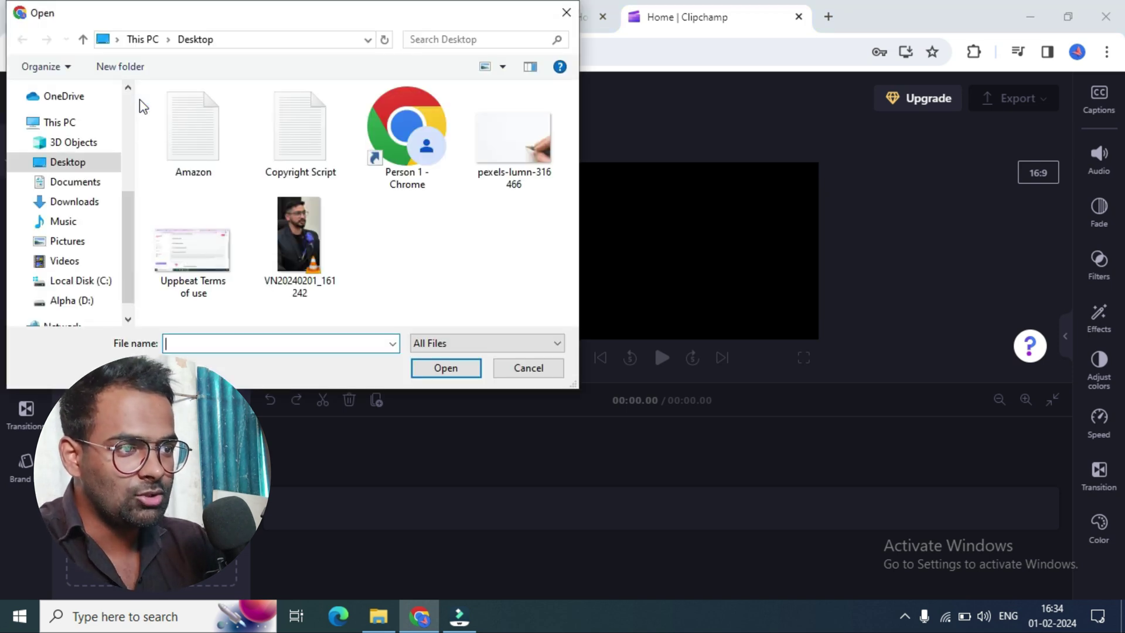
{"action": "double_click", "coordinate": [286, 233]}
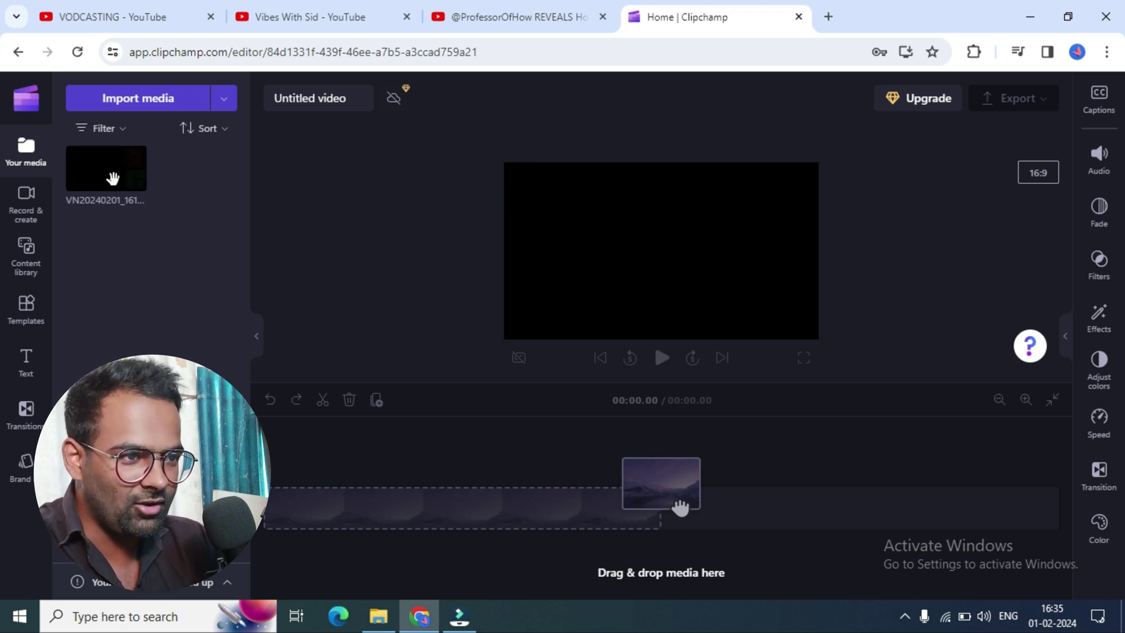
{"action": "mouse_move", "coordinate": [111, 185]}
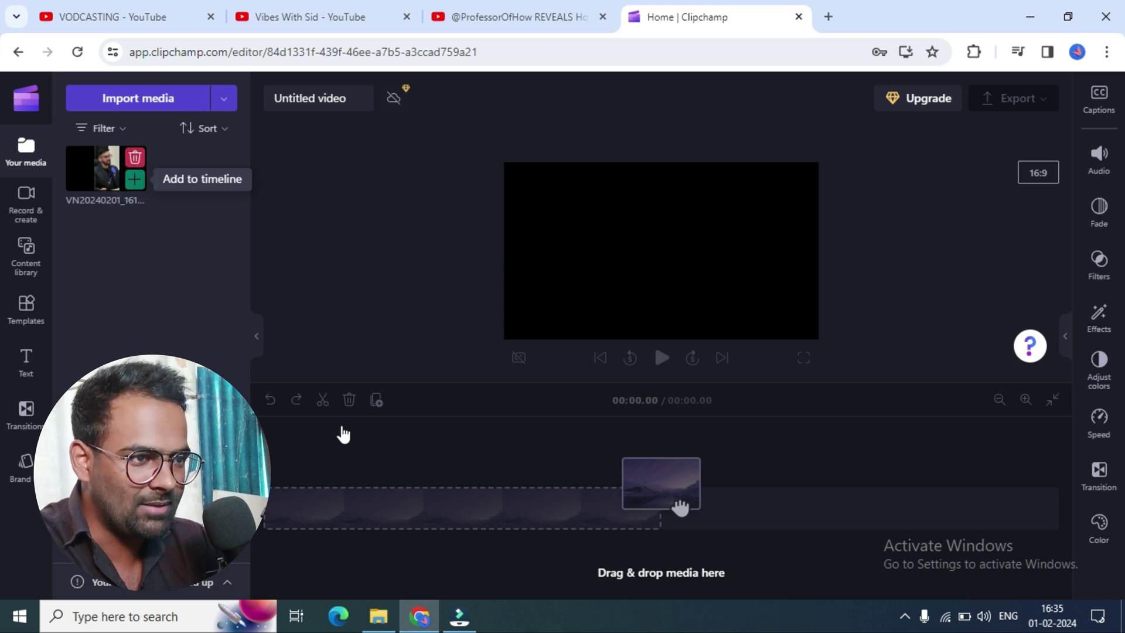
{"action": "left_click_drag", "start_coordinate": [135, 161], "coordinate": [466, 504]}
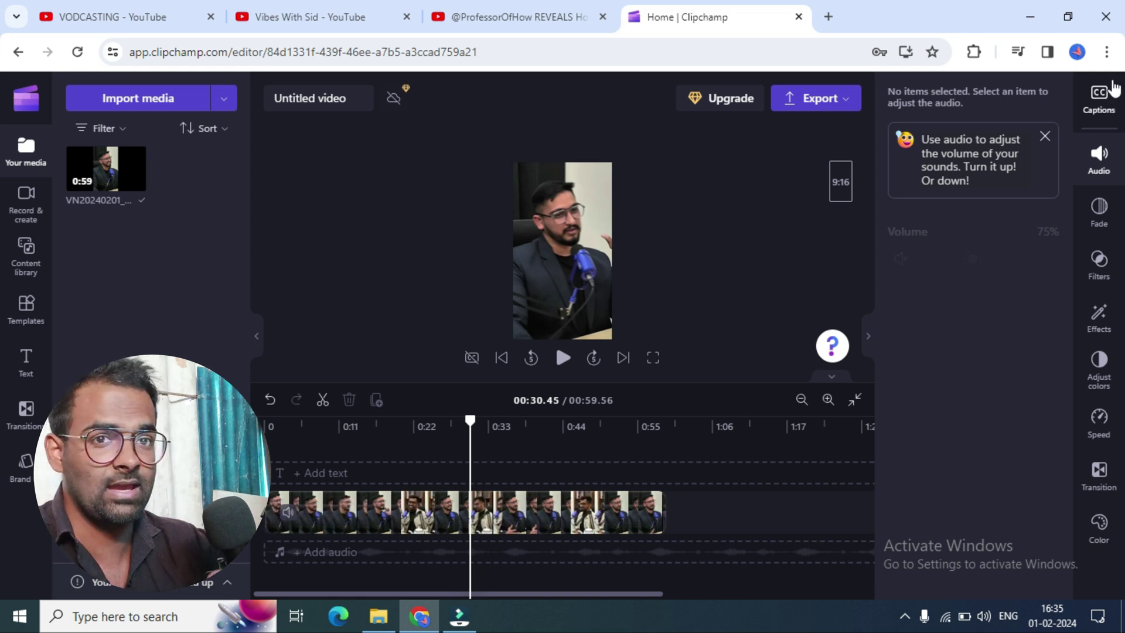
Step: Turn on autocaptions for the video, transcribing the media with English (India) as the language
{"action": "left_click", "coordinate": [1099, 104]}
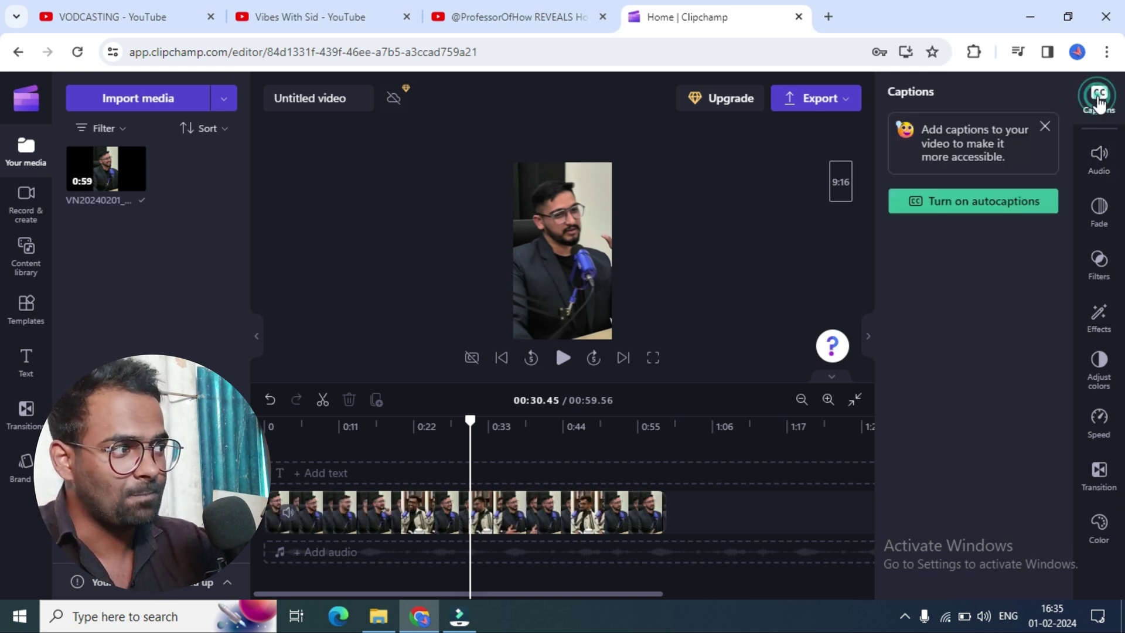
{"action": "left_click", "coordinate": [949, 202]}
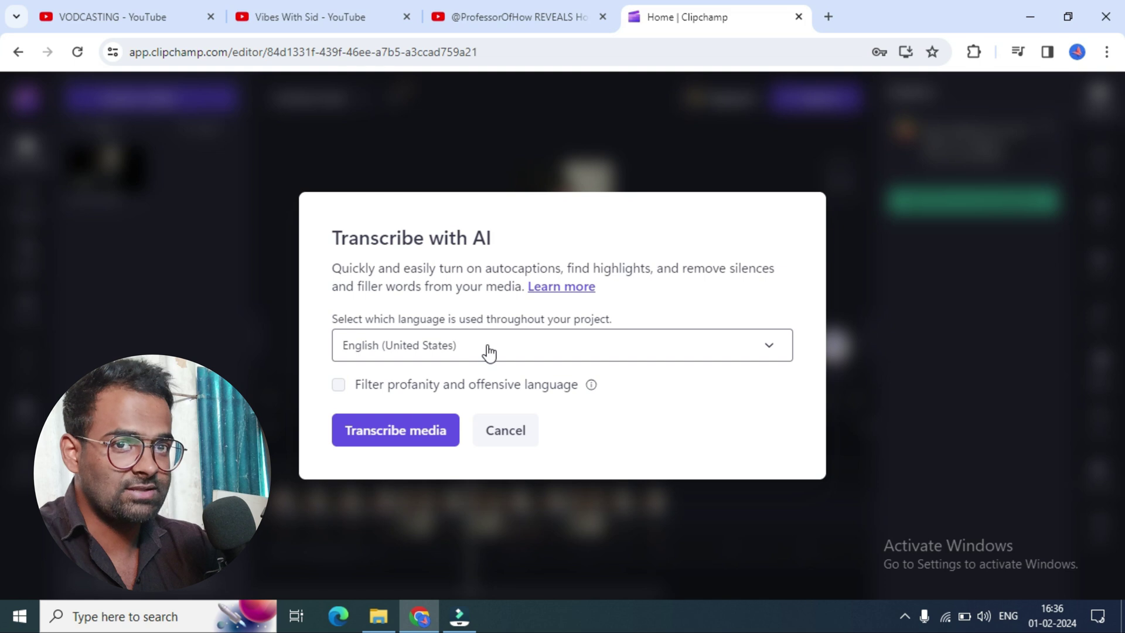
{"action": "left_click", "coordinate": [468, 350]}
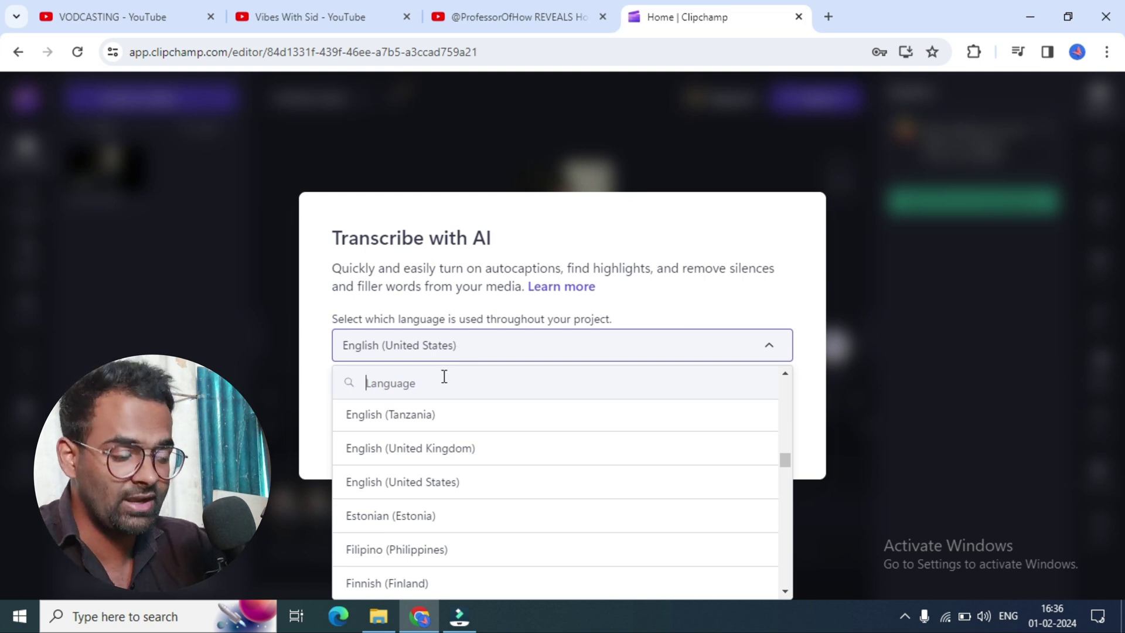
{"action": "type", "text": "english"}
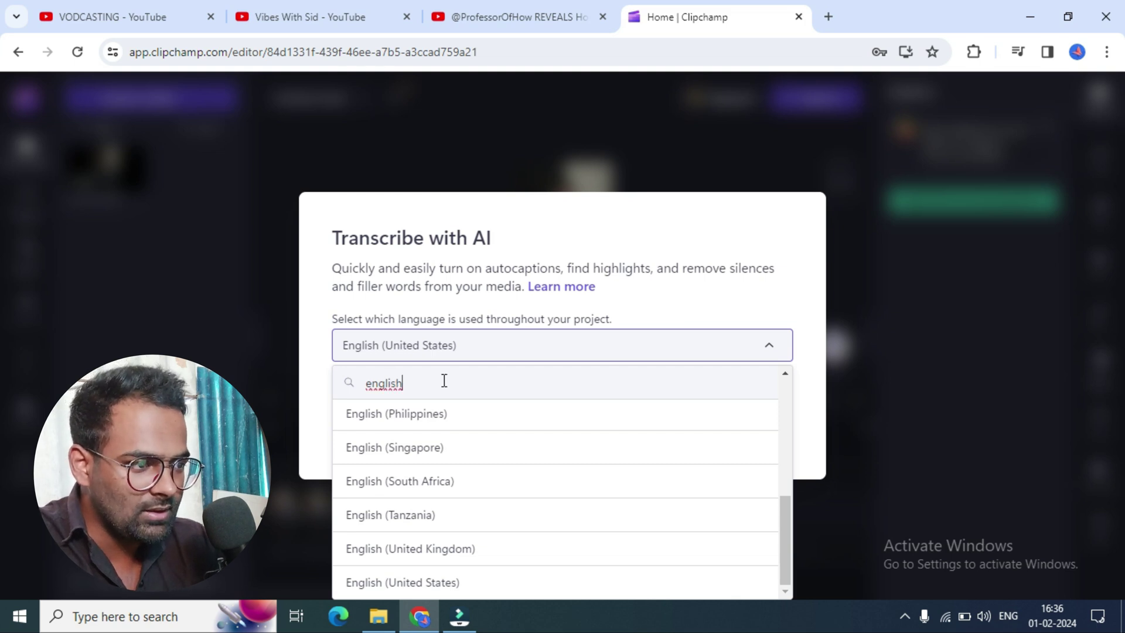
{"action": "scroll", "coordinate": [440, 446], "scroll_direction": "up", "scroll_amount": 3}
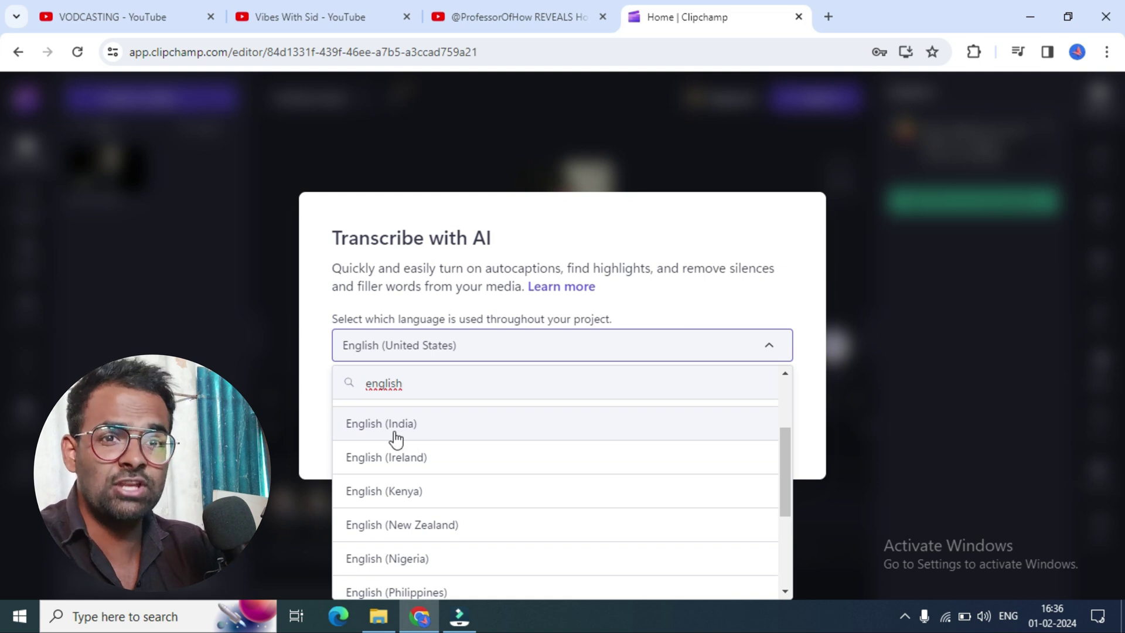
{"action": "left_click", "coordinate": [395, 436]}
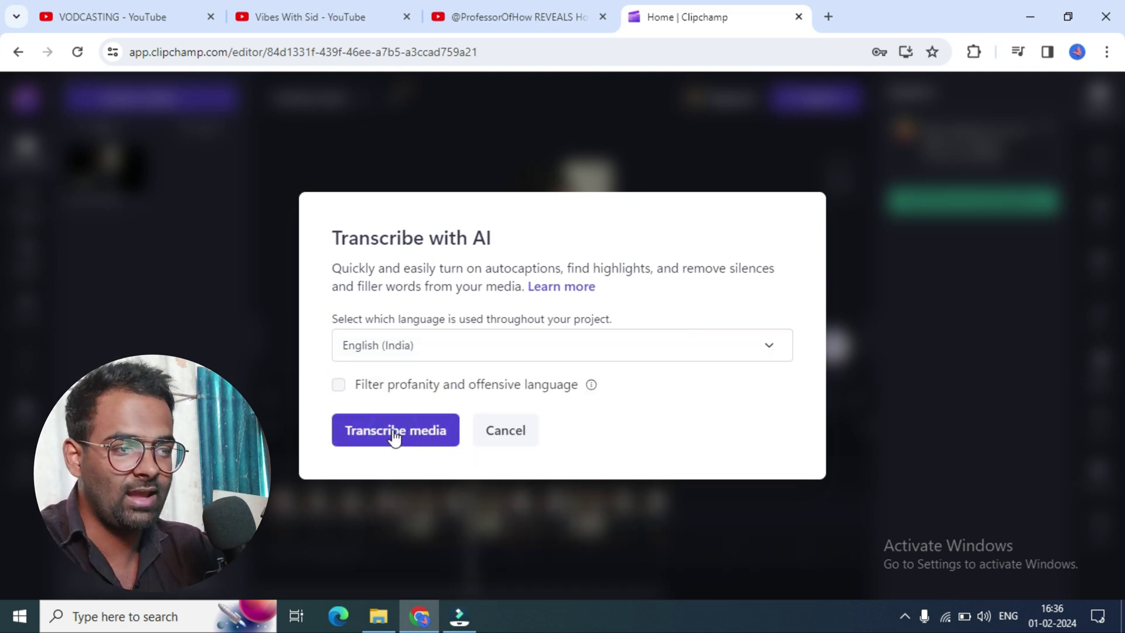
{"action": "left_click", "coordinate": [355, 431]}
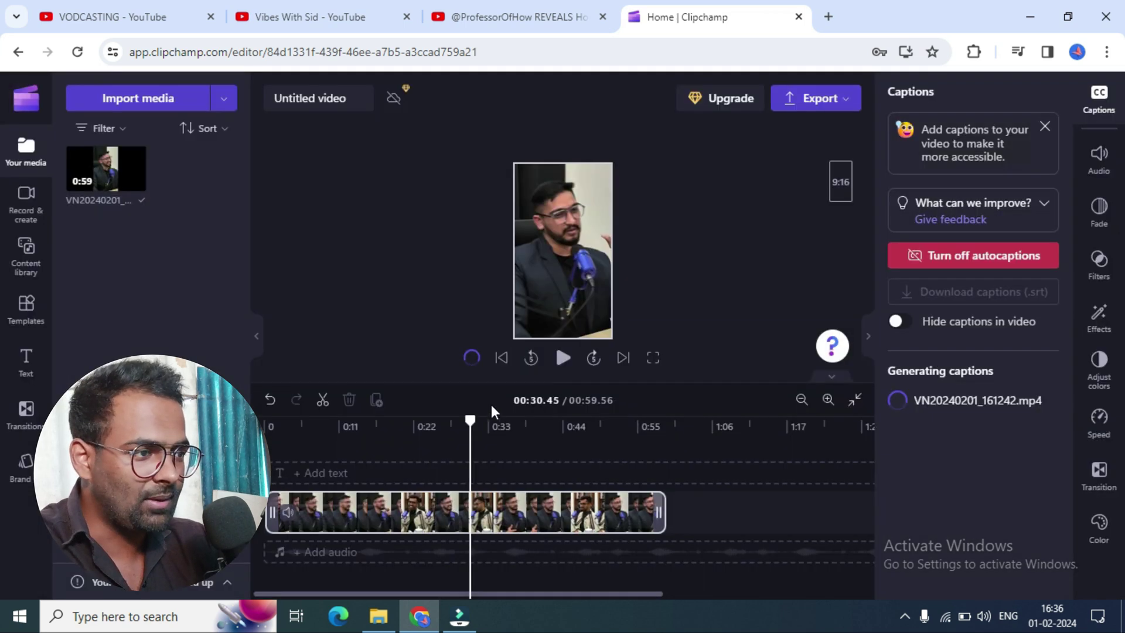
{"action": "left_click", "coordinate": [585, 458]}
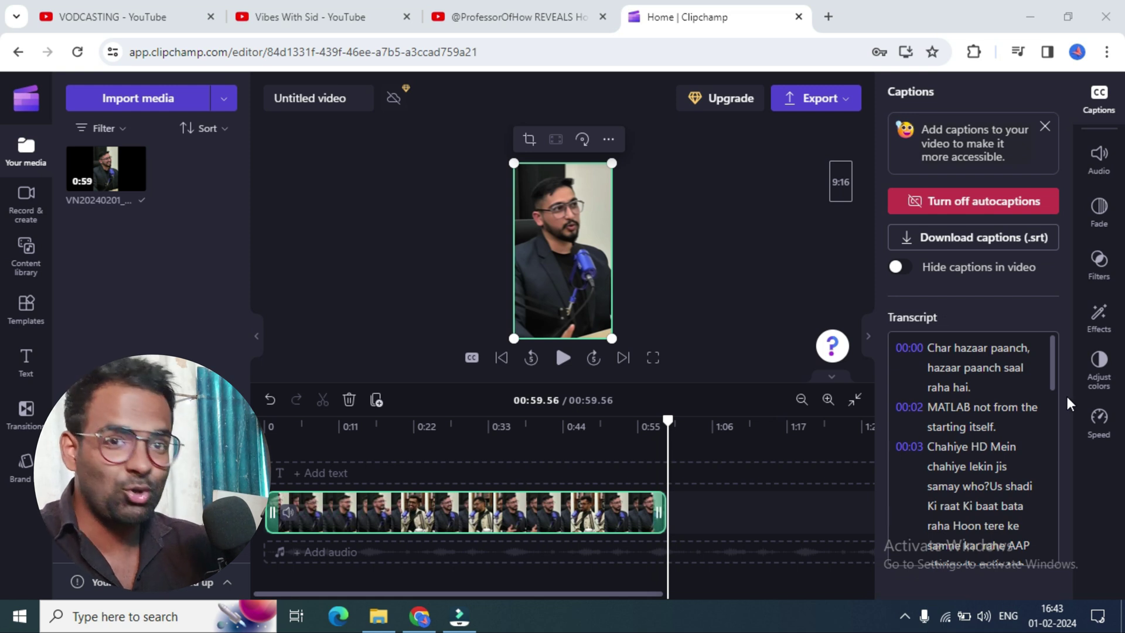
Step: Look through the generated transcript from the first caption onwards
{"action": "scroll", "coordinate": [1023, 457], "scroll_direction": "down", "scroll_amount": 2}
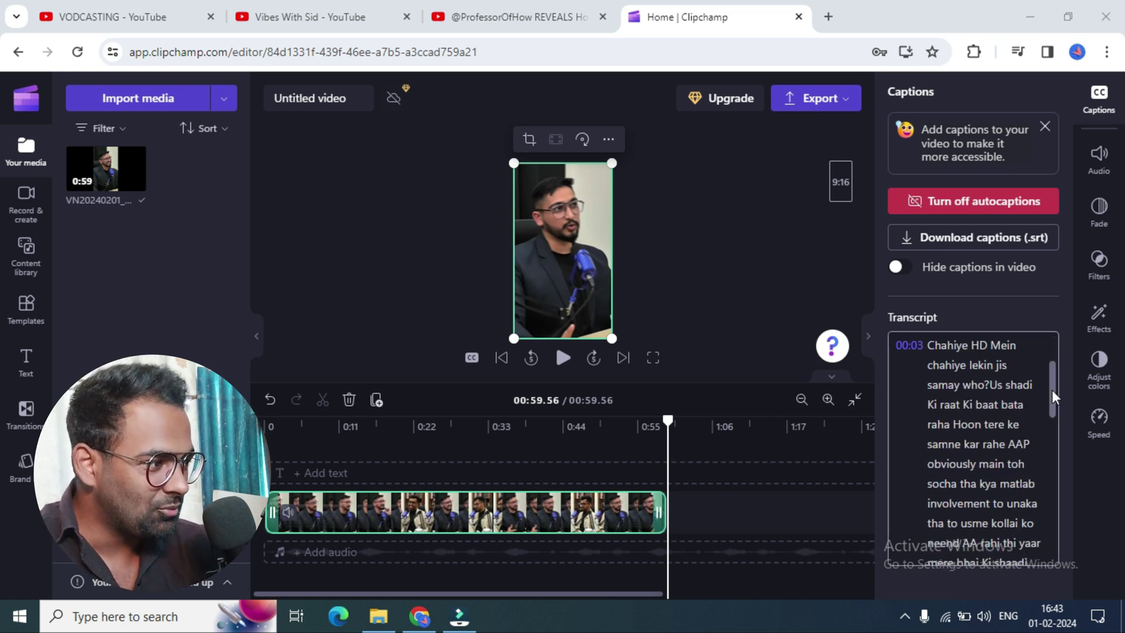
{"action": "left_click_drag", "start_coordinate": [1054, 396], "coordinate": [1059, 424]}
{"action": "left_click_drag", "start_coordinate": [1056, 470], "coordinate": [1052, 357]}
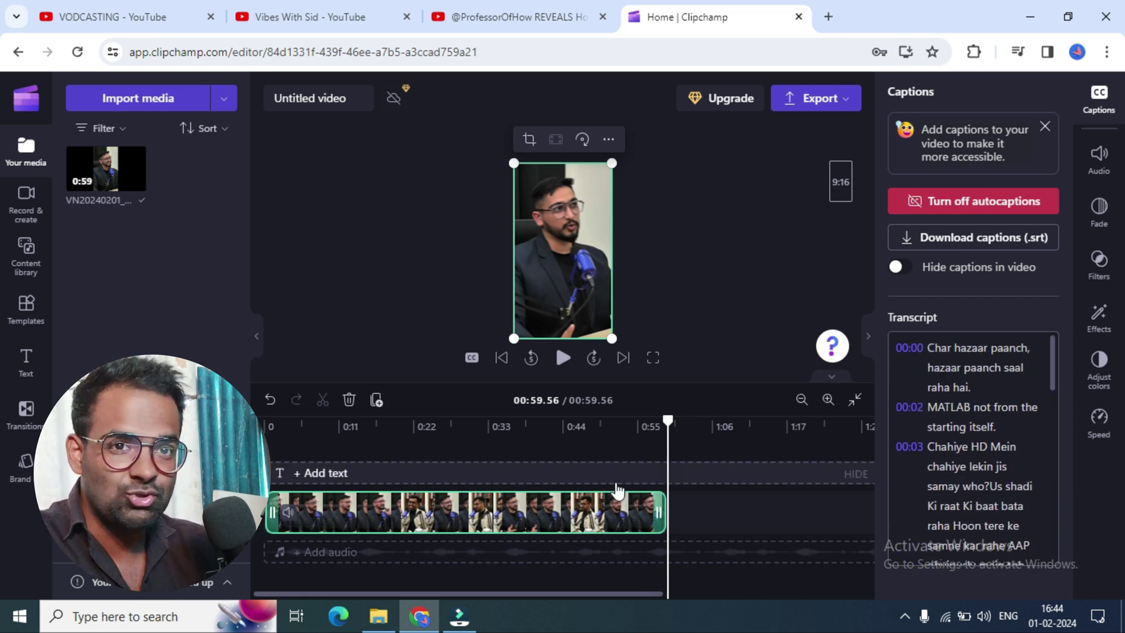
Step: Select the caption at about 35 seconds in the preview and change its font to Anton
{"action": "left_click", "coordinate": [506, 433]}
{"action": "left_click", "coordinate": [562, 319]}
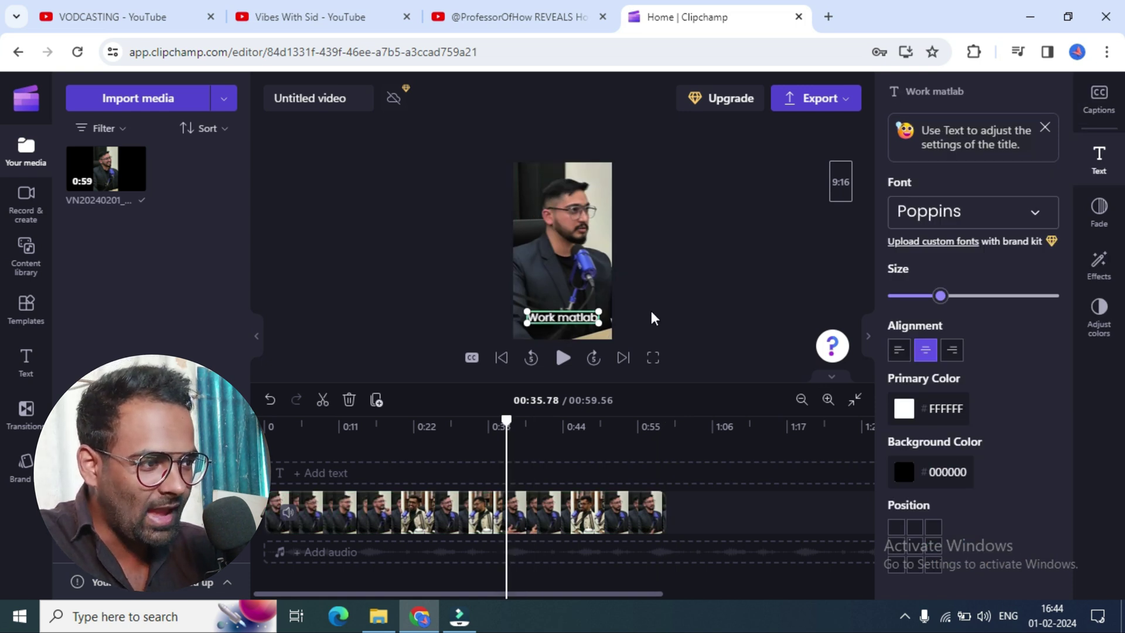
{"action": "left_click", "coordinate": [650, 310]}
{"action": "left_click", "coordinate": [572, 318]}
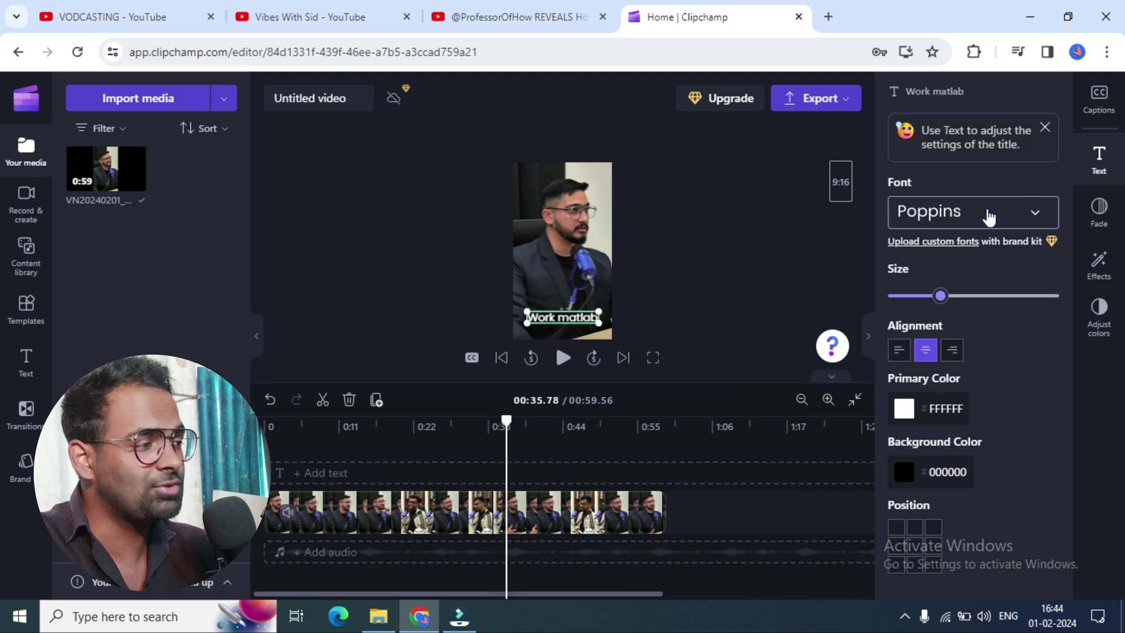
{"action": "left_click", "coordinate": [1039, 214]}
{"action": "left_click", "coordinate": [1039, 214]}
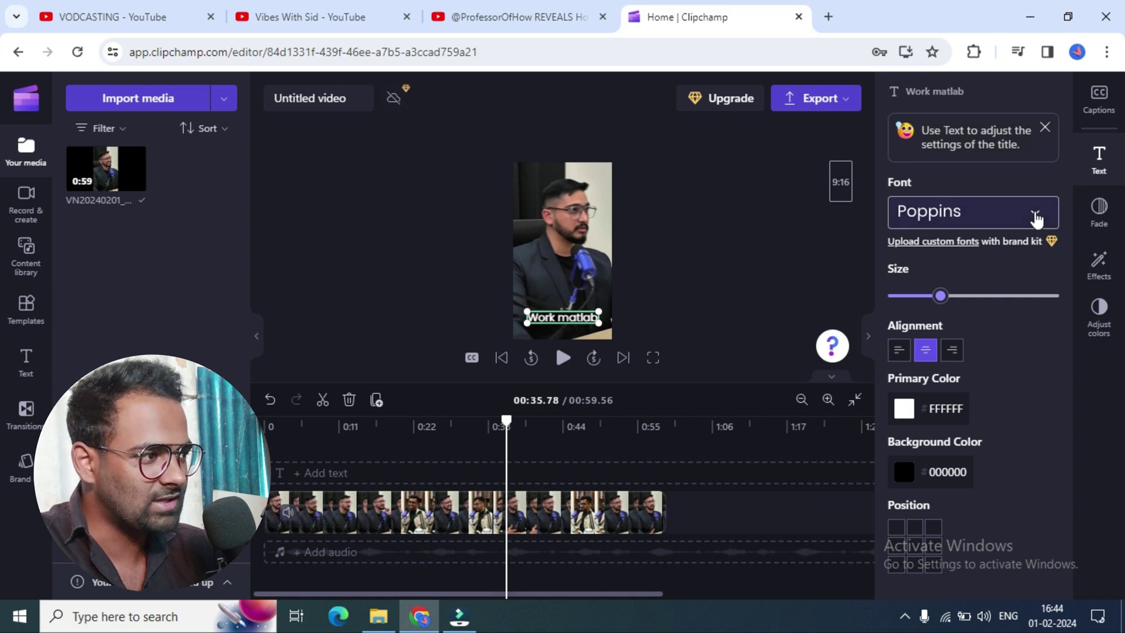
{"action": "left_click", "coordinate": [1036, 216]}
{"action": "left_click", "coordinate": [1036, 216]}
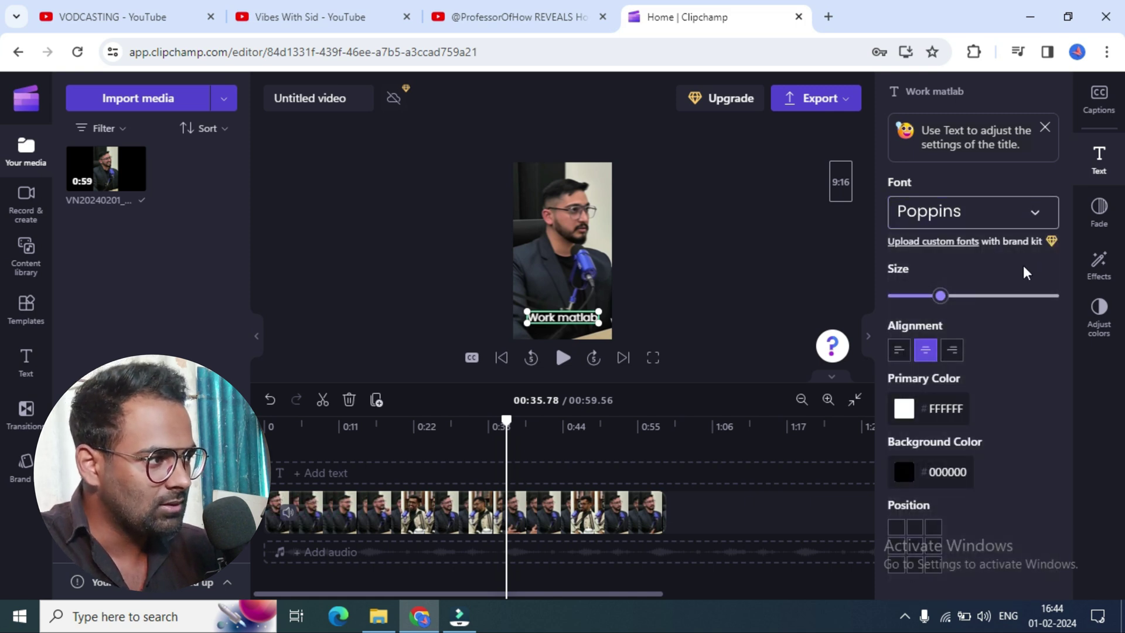
{"action": "left_click", "coordinate": [1003, 219]}
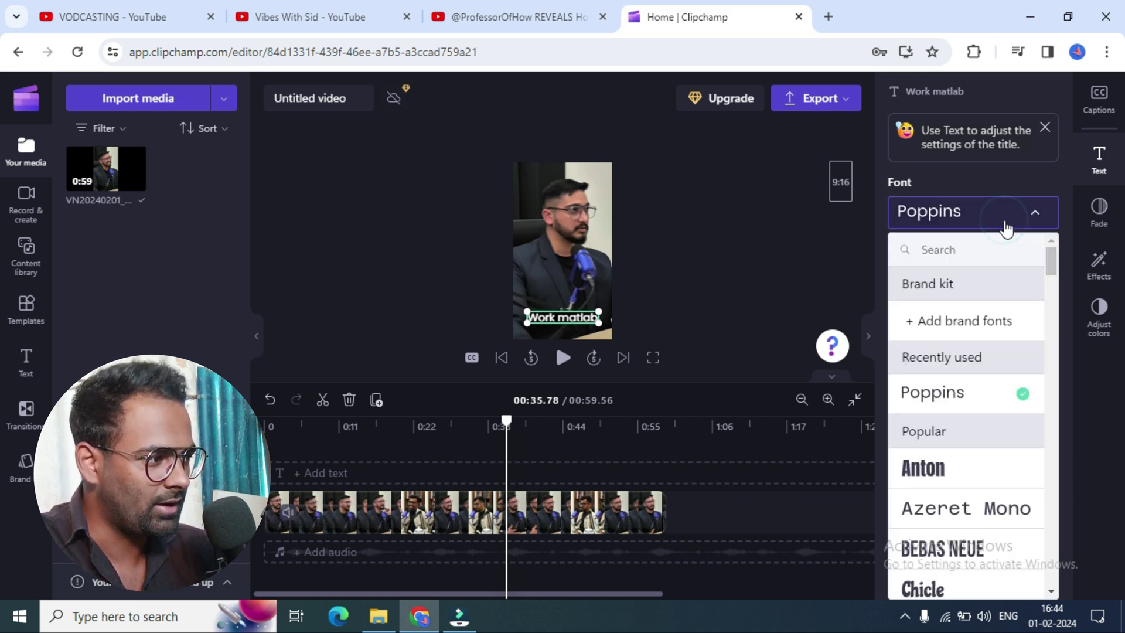
{"action": "left_click", "coordinate": [946, 471]}
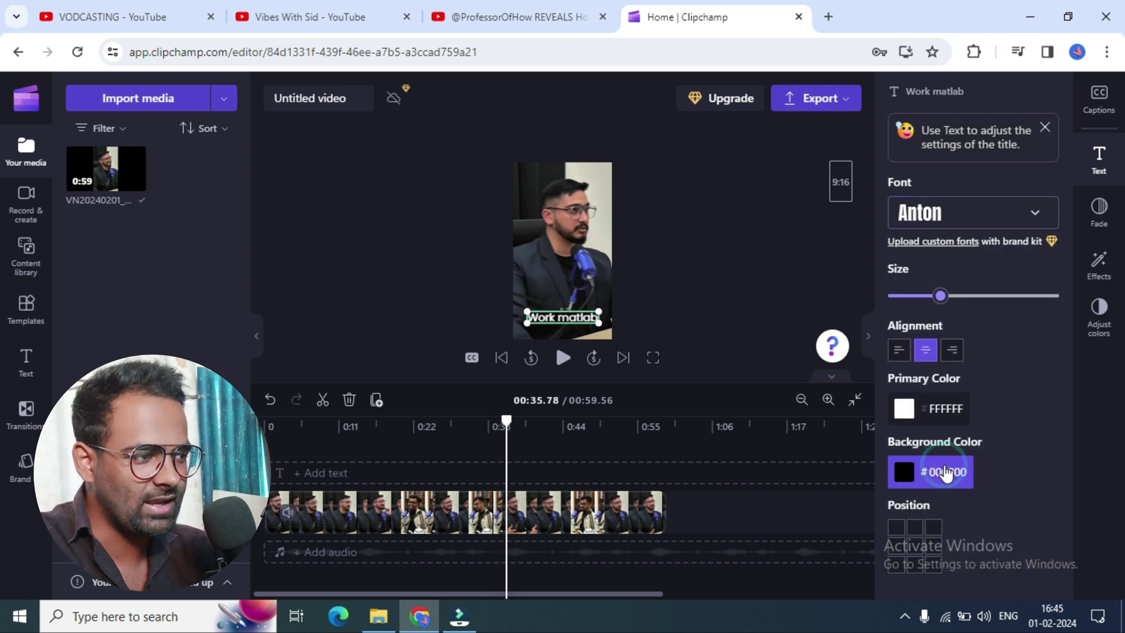
Step: Color the caption text yellow (#FBE555) and make it slightly larger
{"action": "left_click", "coordinate": [905, 412]}
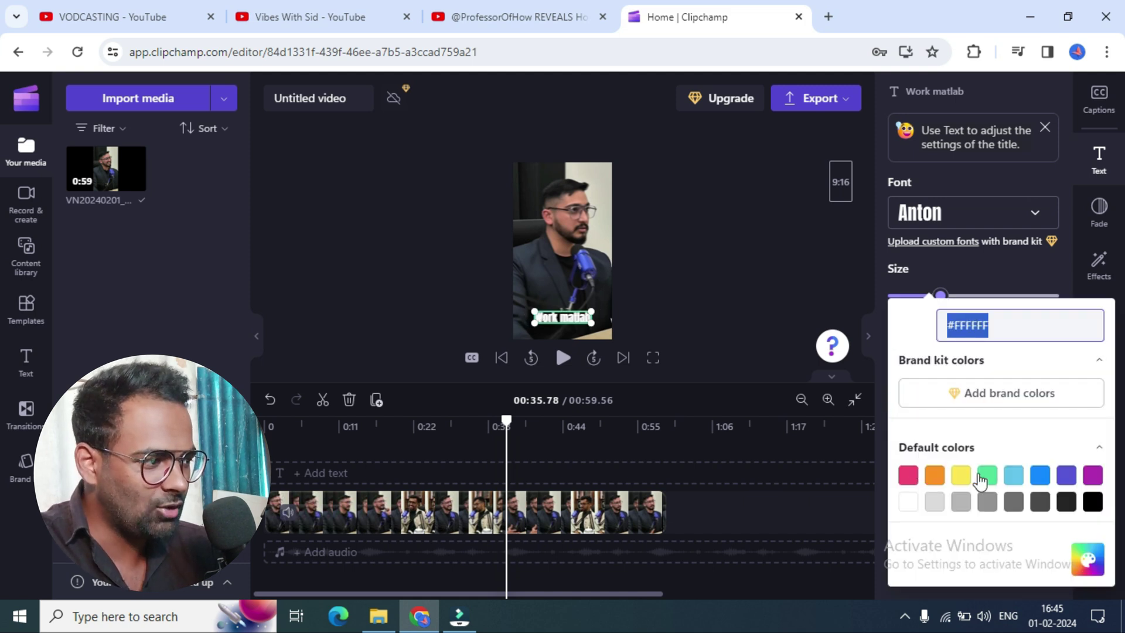
{"action": "left_click", "coordinate": [961, 475]}
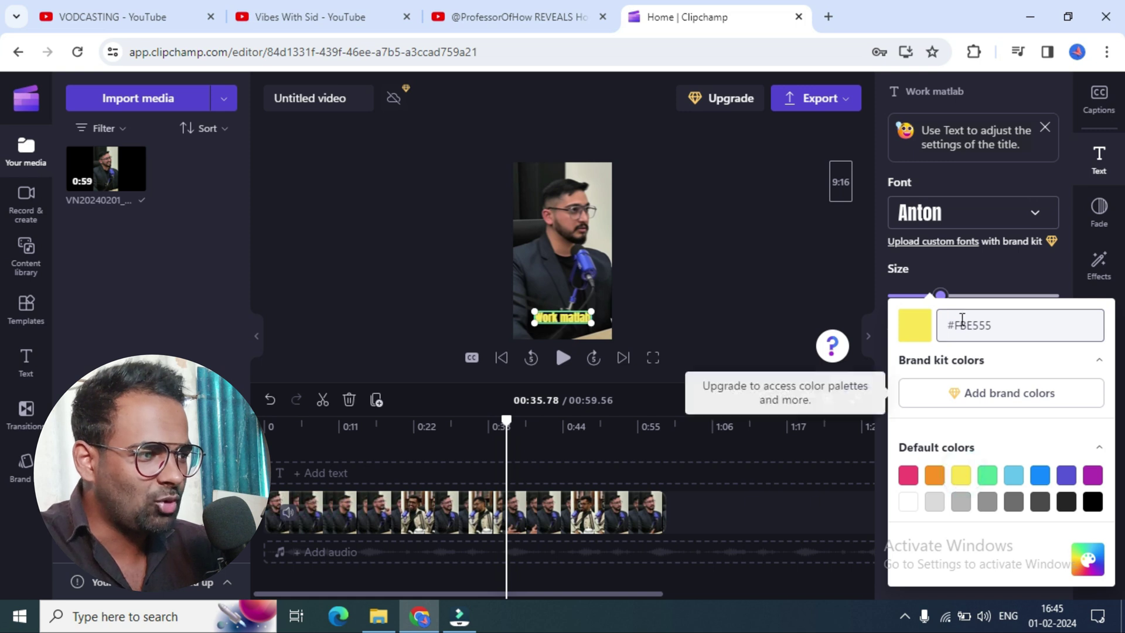
{"action": "left_click", "coordinate": [971, 284]}
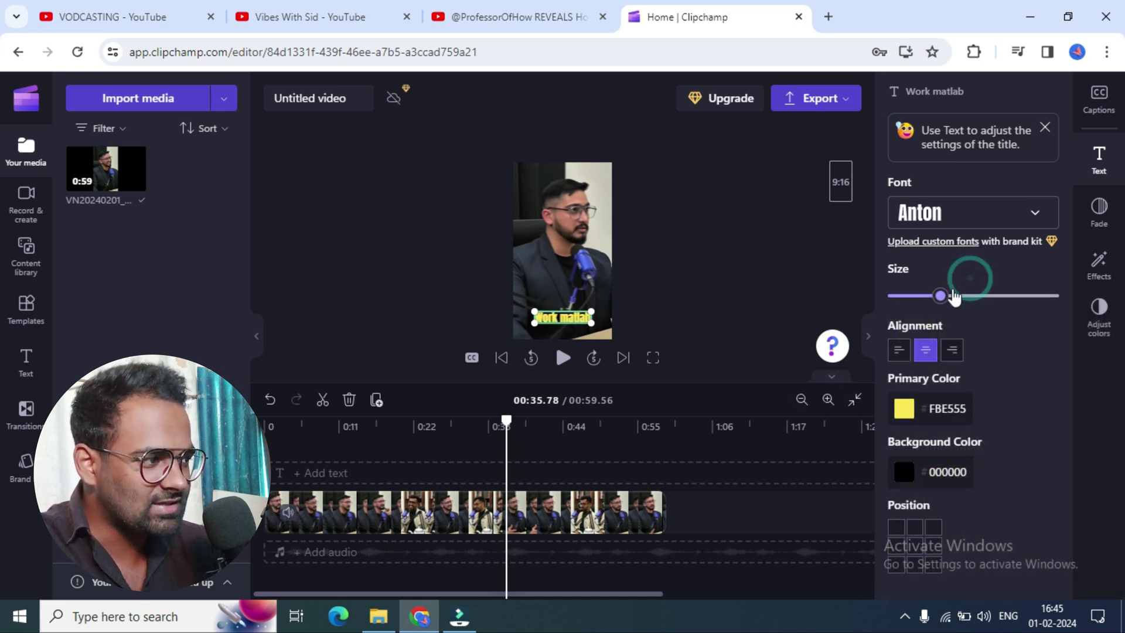
{"action": "left_click_drag", "start_coordinate": [942, 298], "coordinate": [959, 299]}
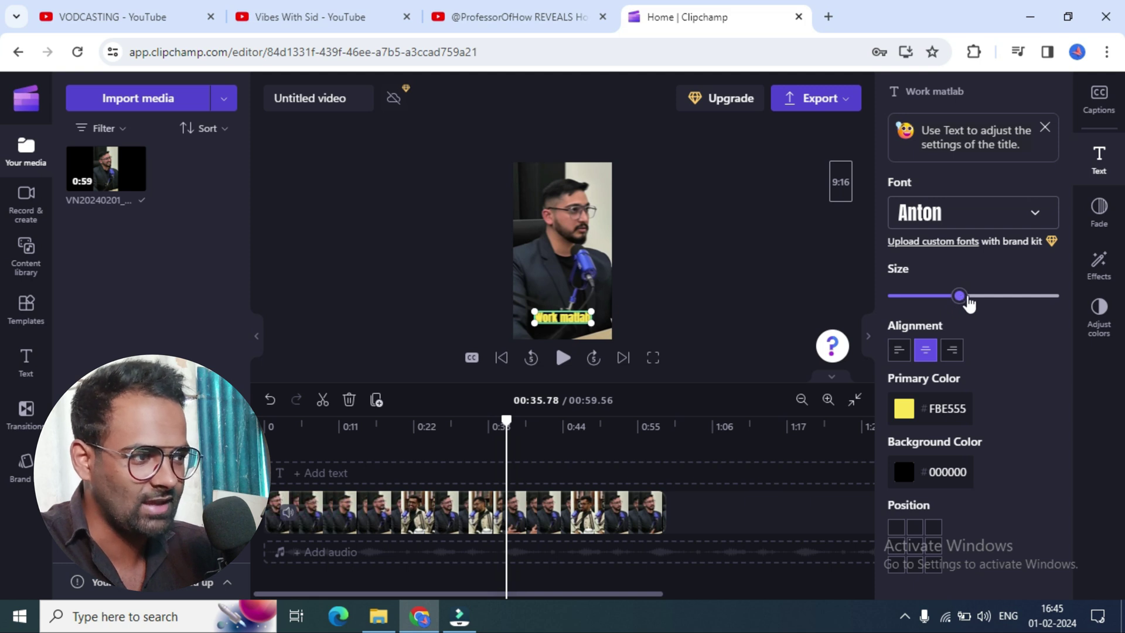
{"action": "left_click_drag", "start_coordinate": [961, 297], "coordinate": [955, 297]}
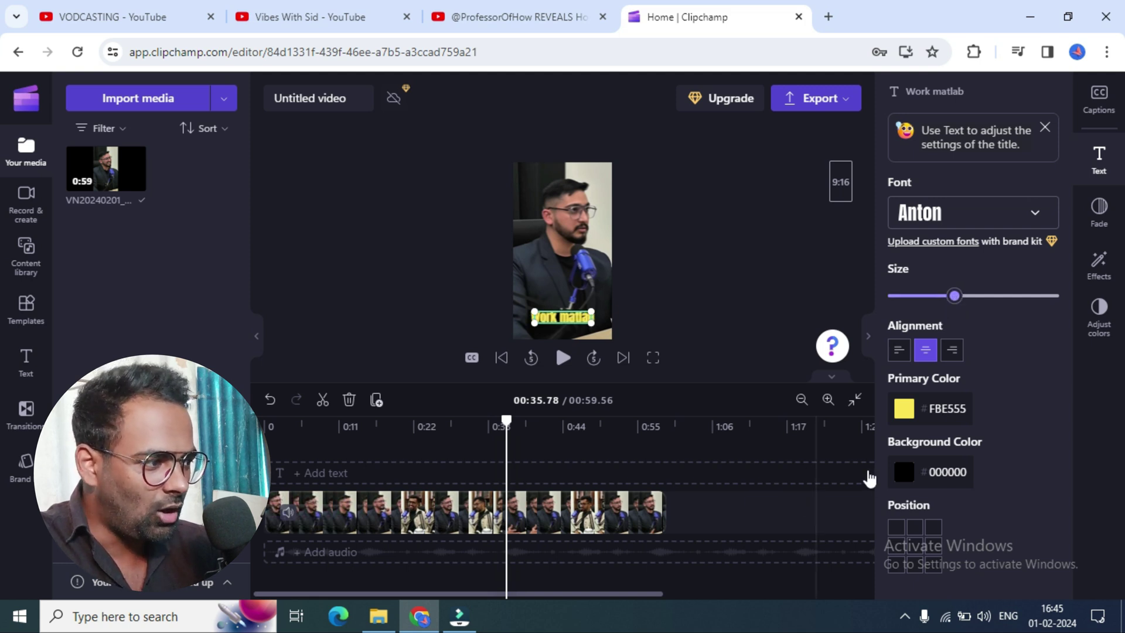
Step: Set the caption background color to pink (#F34573) and check the styling at about 33 seconds
{"action": "left_click", "coordinate": [905, 476]}
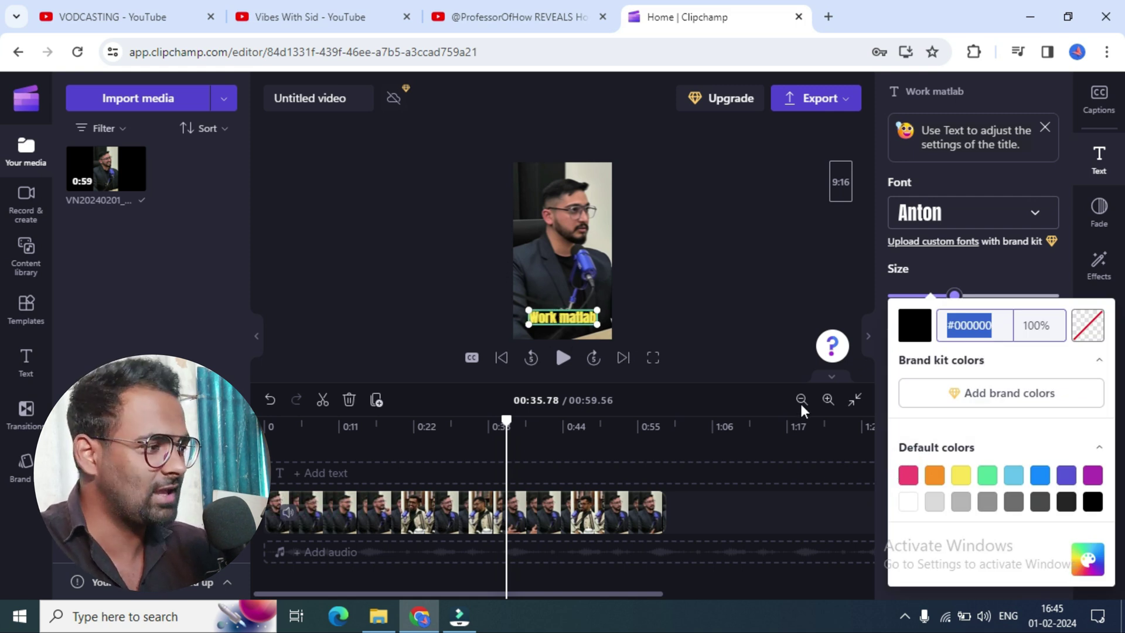
{"action": "left_click", "coordinate": [907, 478]}
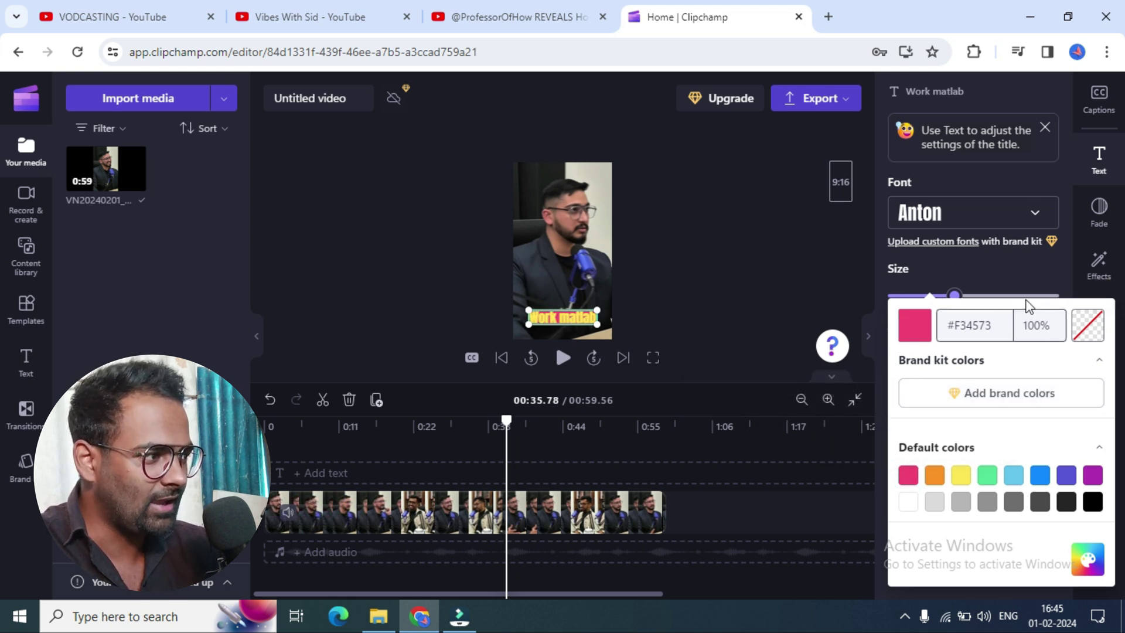
{"action": "left_click", "coordinate": [1020, 277]}
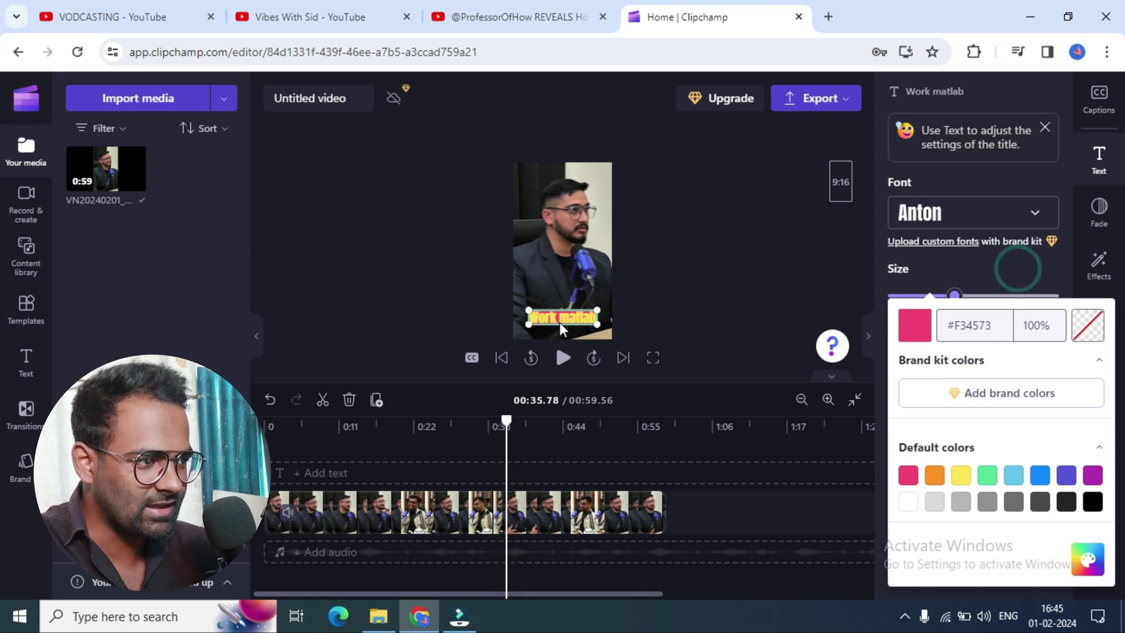
{"action": "left_click_drag", "start_coordinate": [508, 420], "coordinate": [474, 420]}
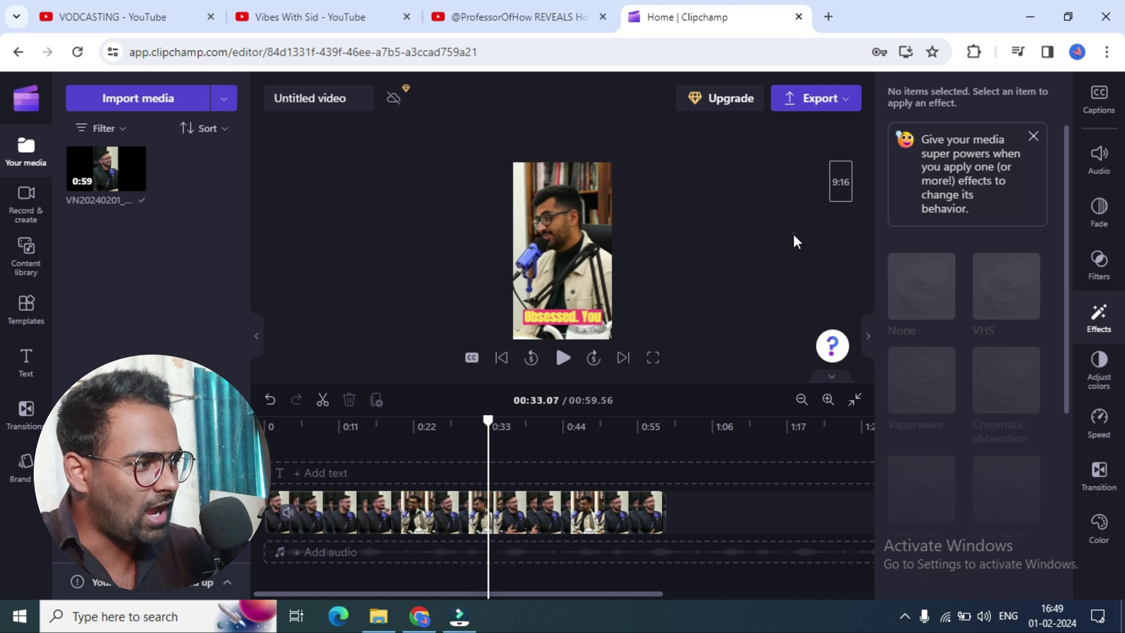
{"action": "left_click", "coordinate": [793, 234]}
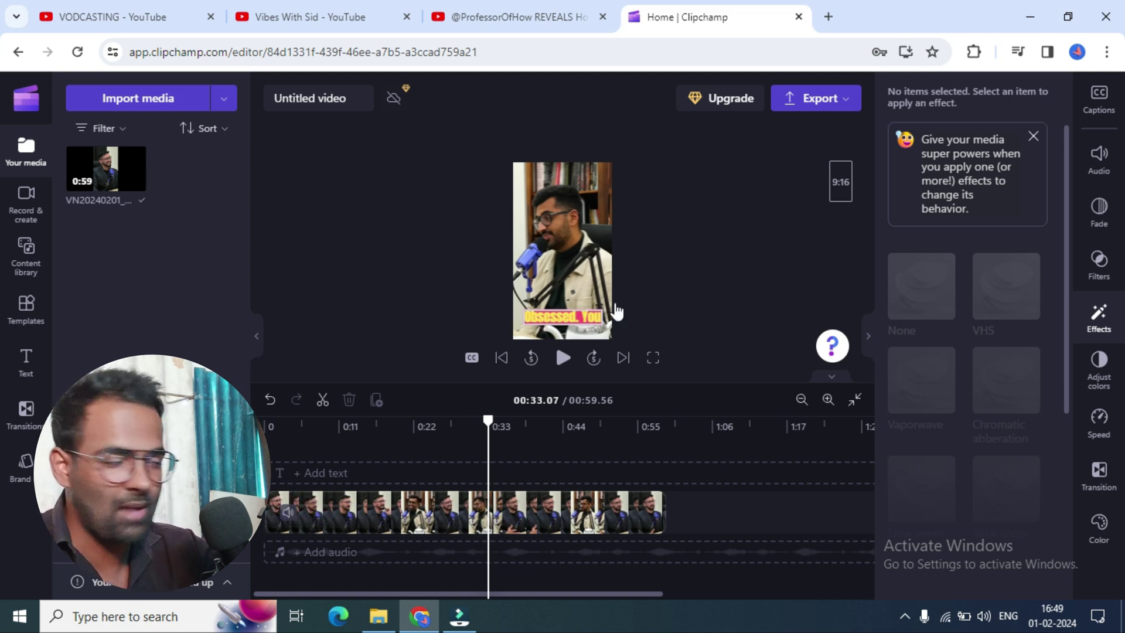
Step: View the transition options, dismiss their tip and hide them, and preview the styled captions up to about 13 seconds
{"action": "left_click", "coordinate": [1111, 478]}
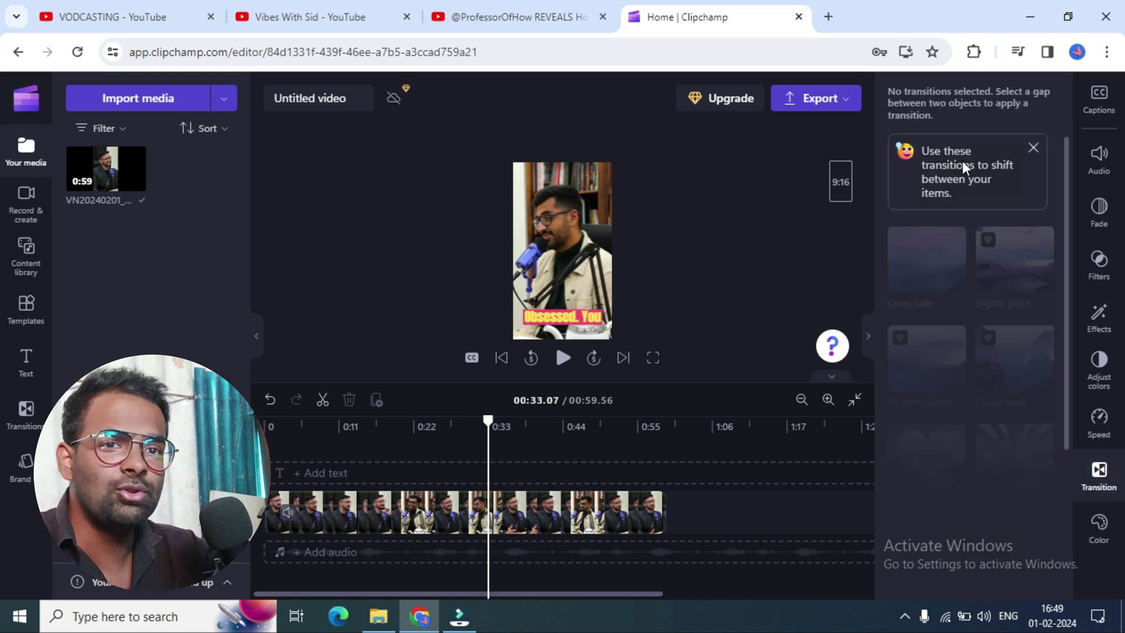
{"action": "left_click", "coordinate": [1034, 146]}
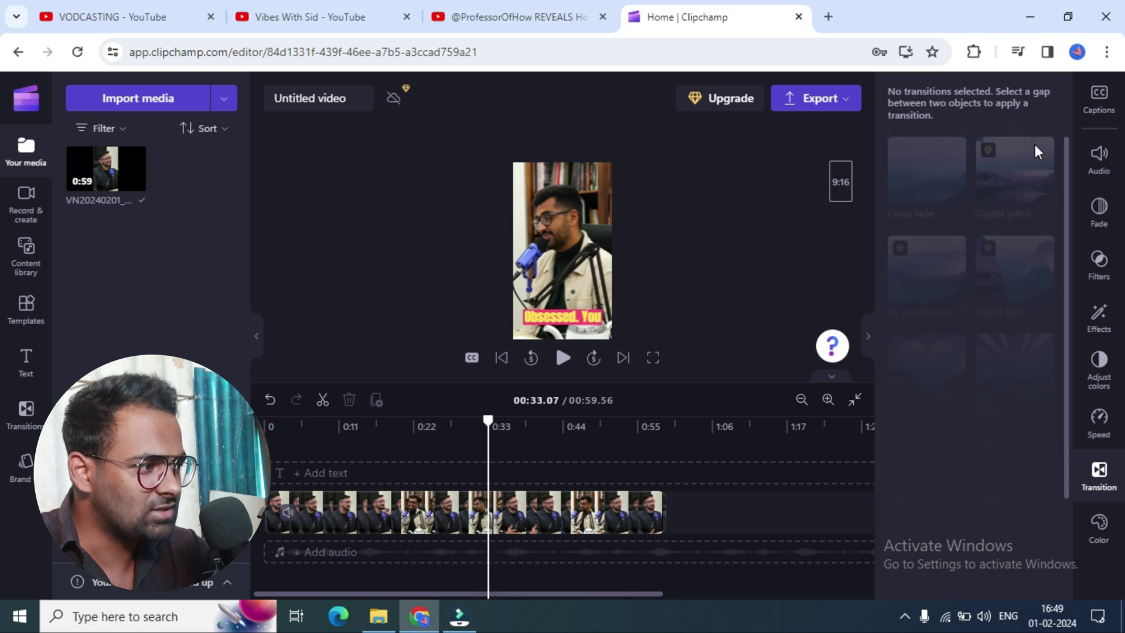
{"action": "left_click", "coordinate": [869, 340]}
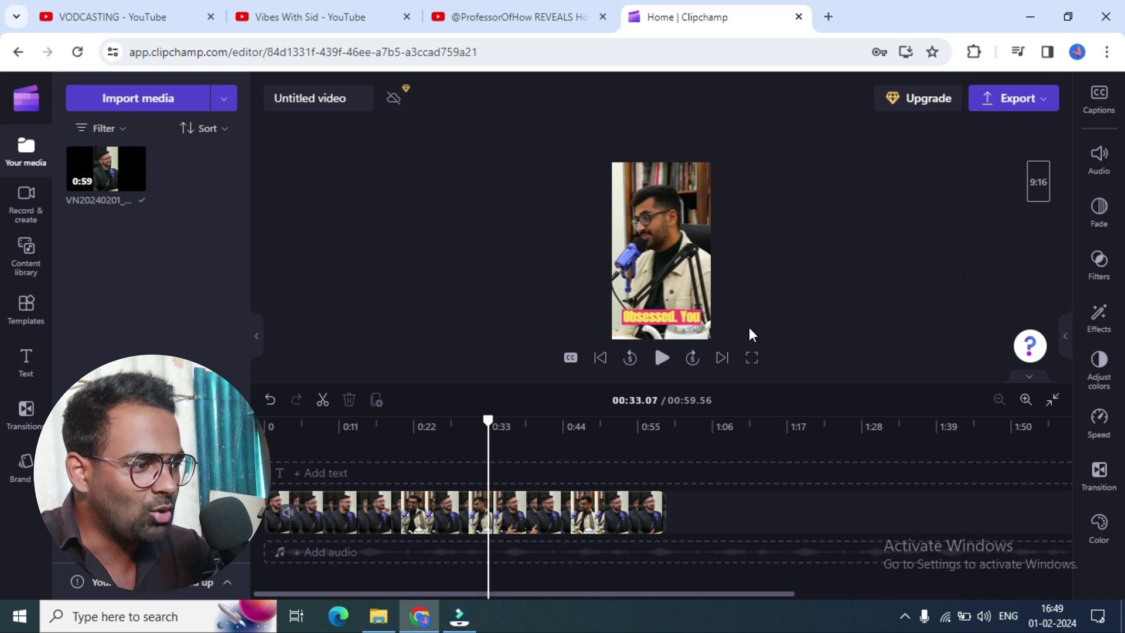
{"action": "left_click", "coordinate": [309, 444]}
{"action": "left_click_drag", "start_coordinate": [309, 422], "coordinate": [355, 421]}
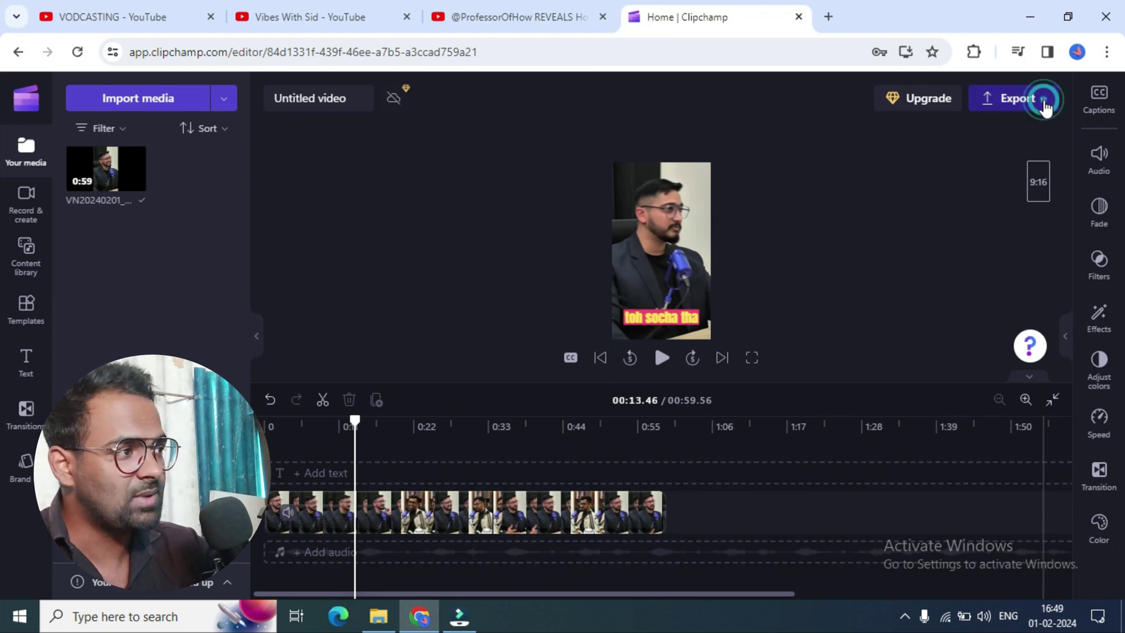
Step: Export the video in 1080p and start saving it to the computer, with its file name open for editing
{"action": "left_click", "coordinate": [1045, 106]}
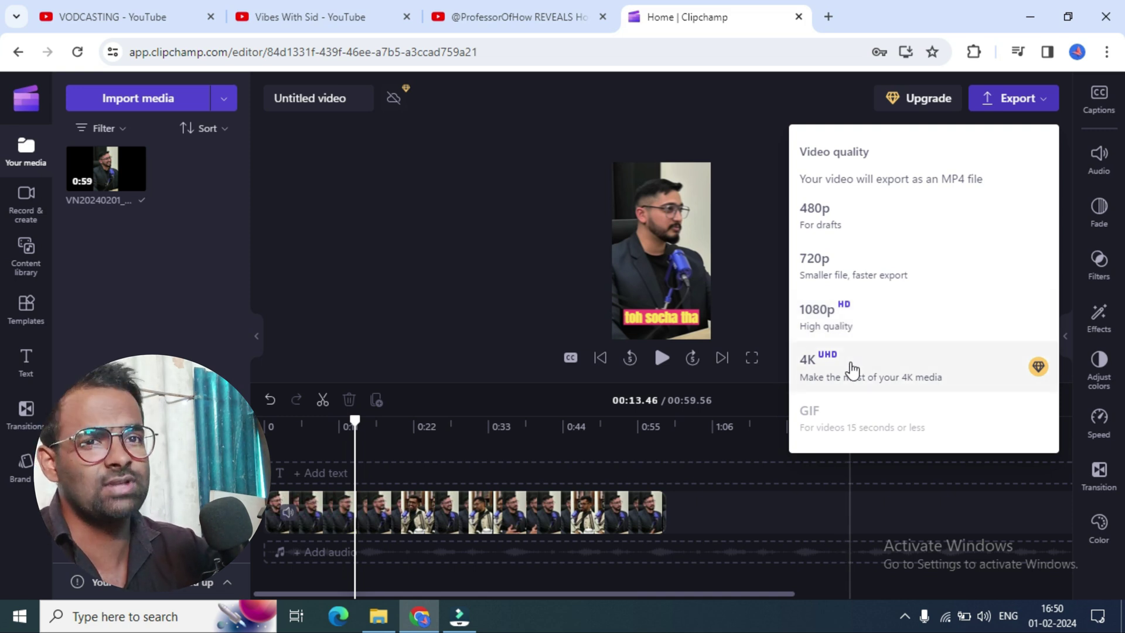
{"action": "left_click", "coordinate": [845, 324]}
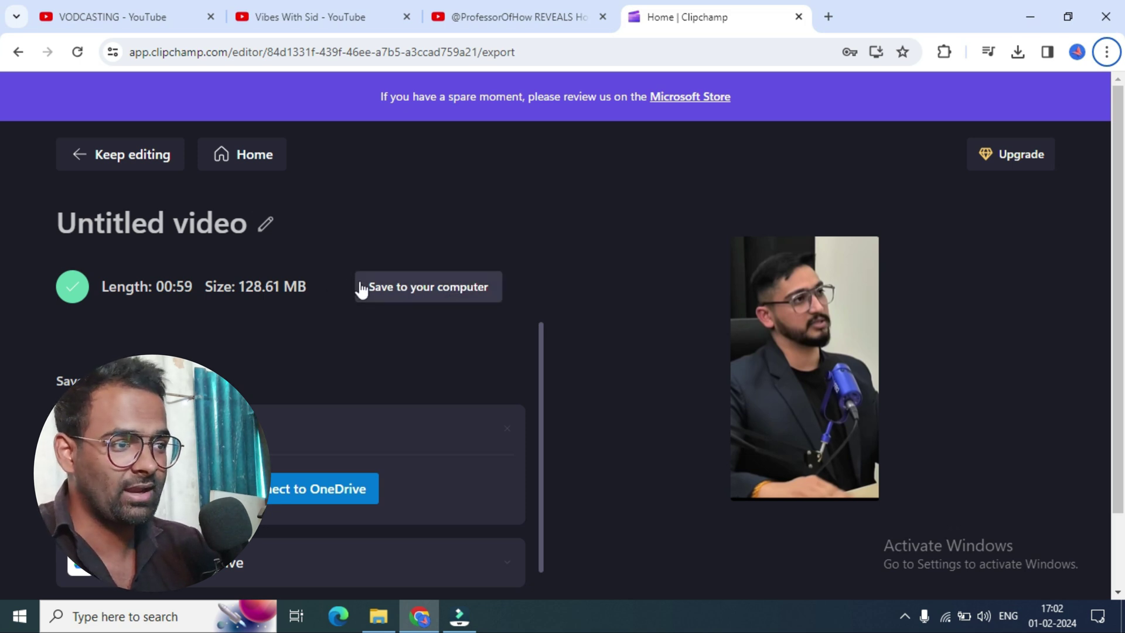
{"action": "left_click", "coordinate": [457, 293]}
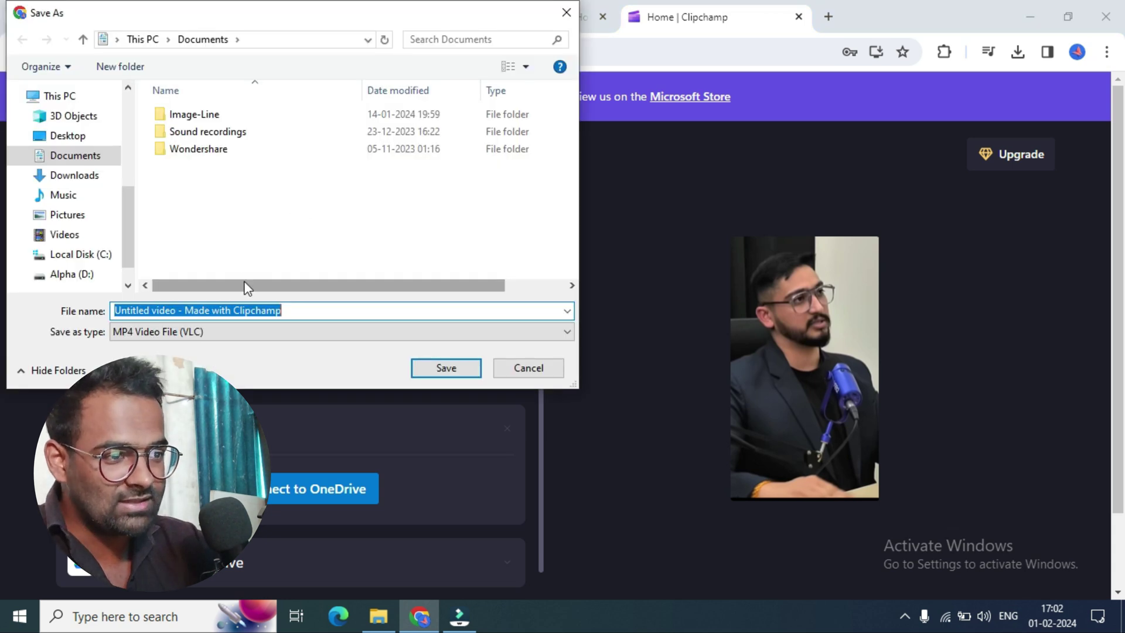
{"action": "left_click", "coordinate": [181, 311]}
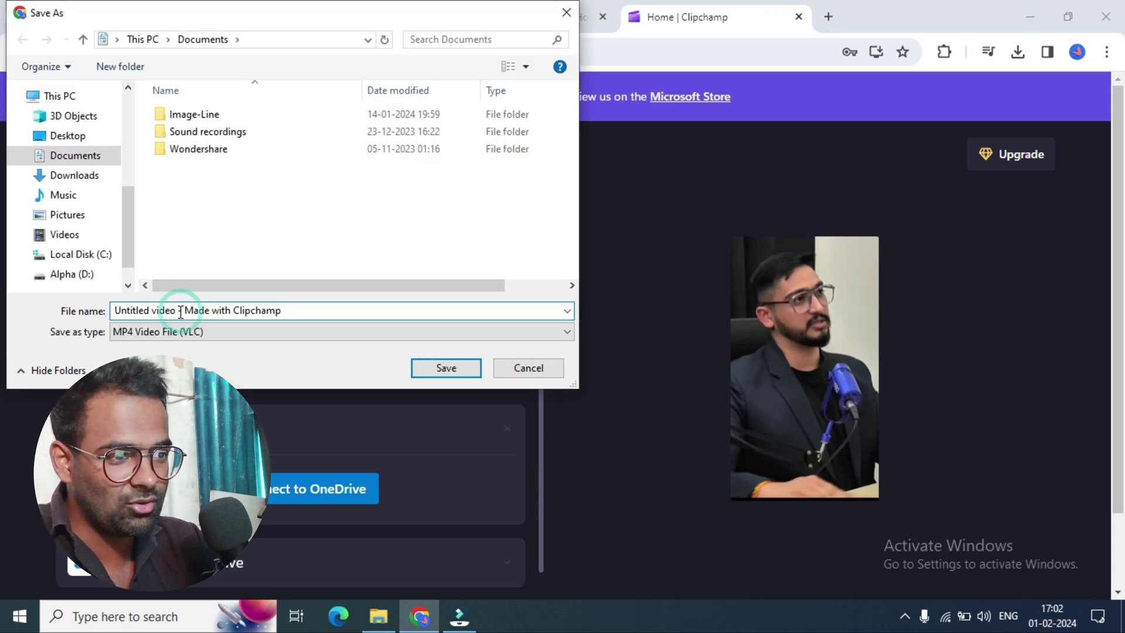